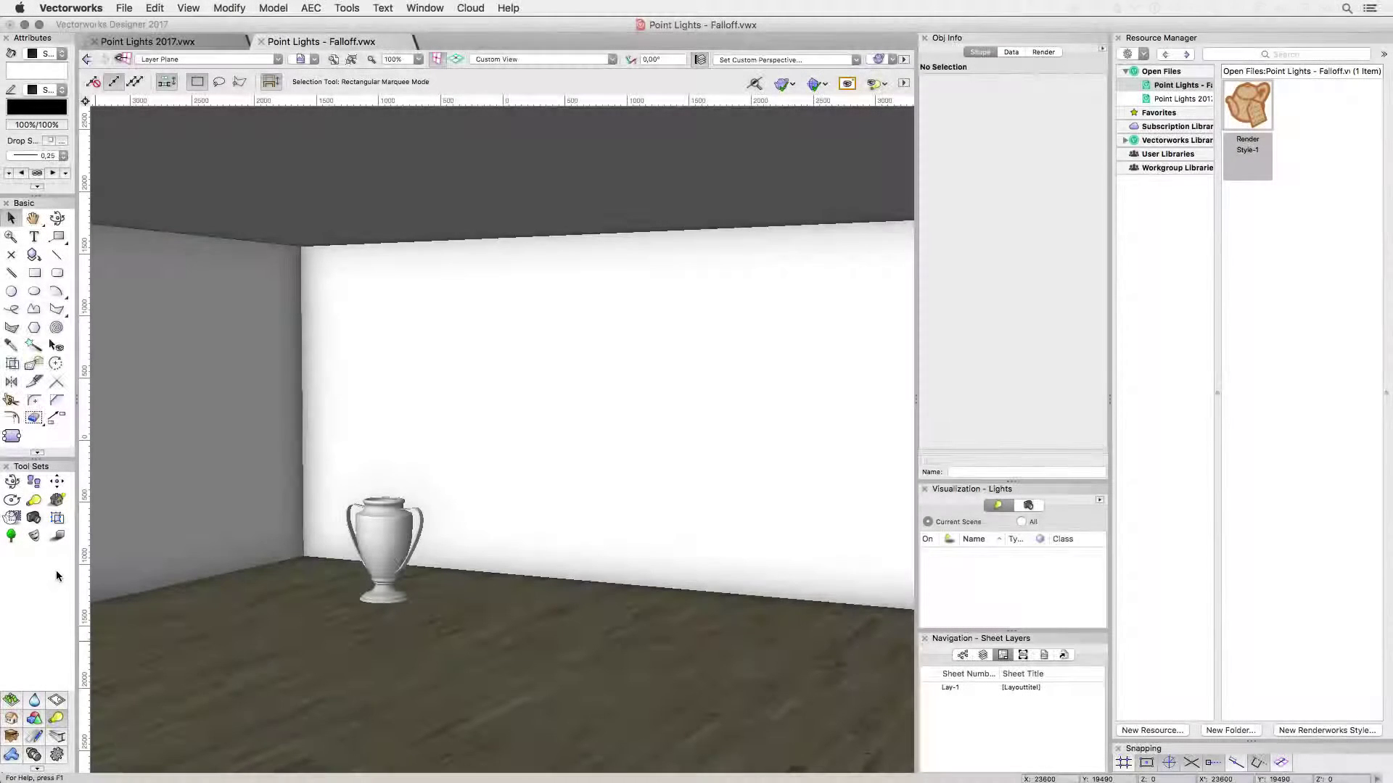
Step: Use the Light tool in Point Light mode to place a light on the floor left of the trophy
{"action": "left_click", "coordinate": [34, 502]}
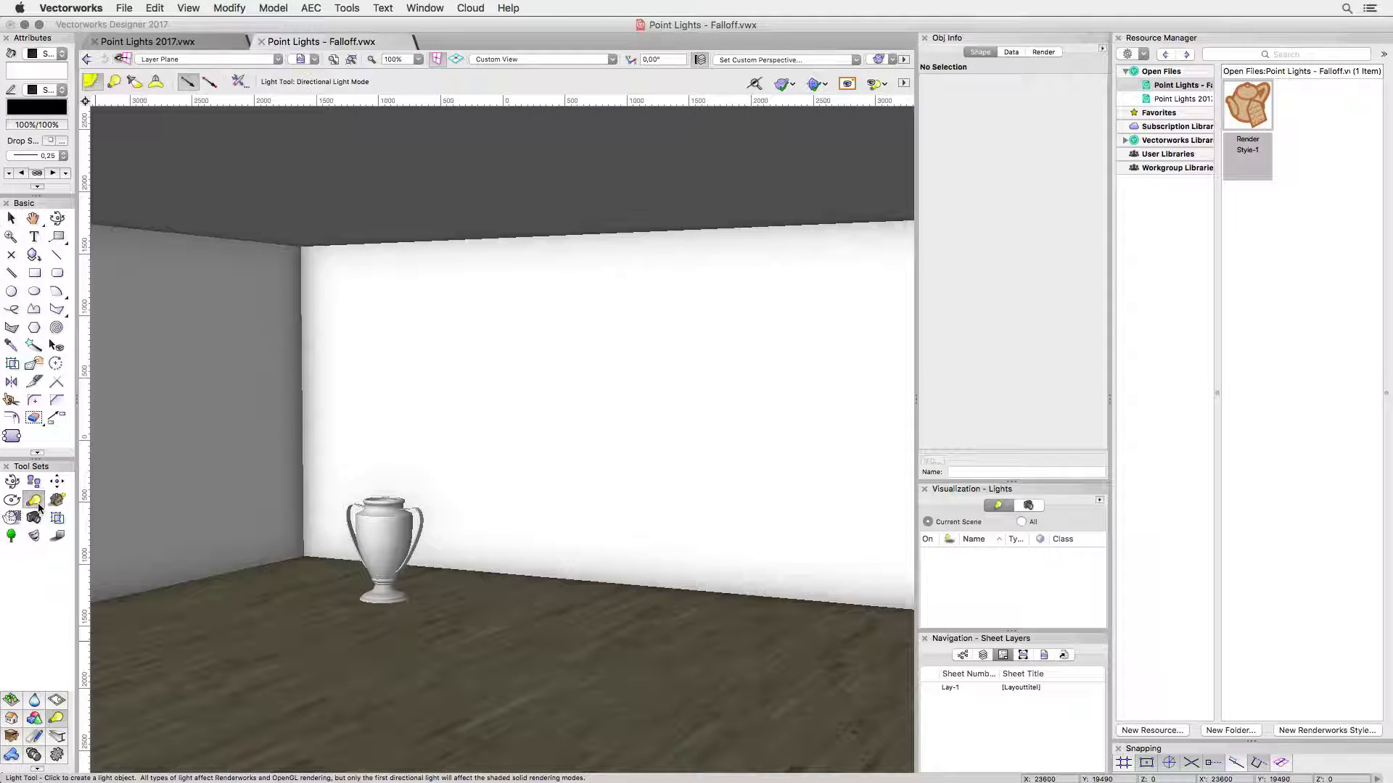
{"action": "left_click", "coordinate": [119, 81]}
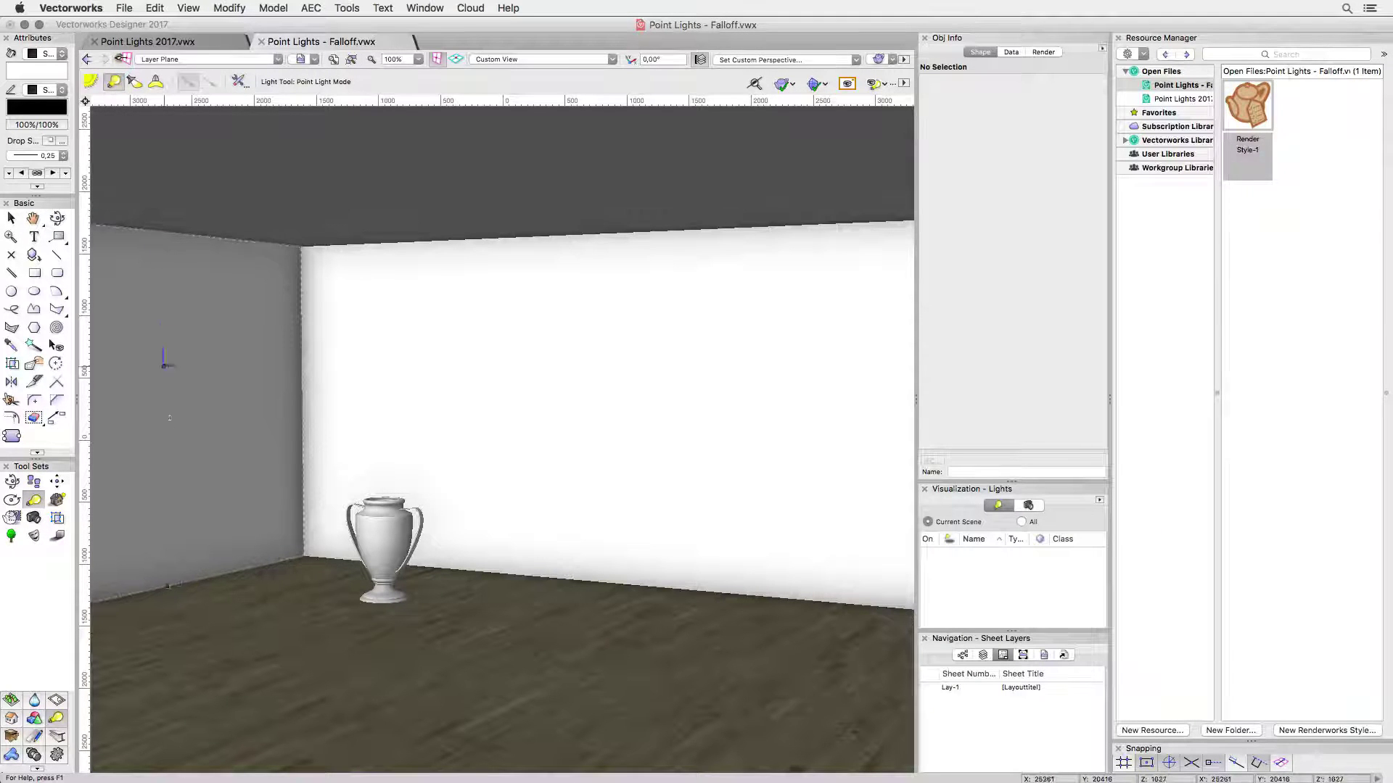
{"action": "left_click", "coordinate": [216, 654]}
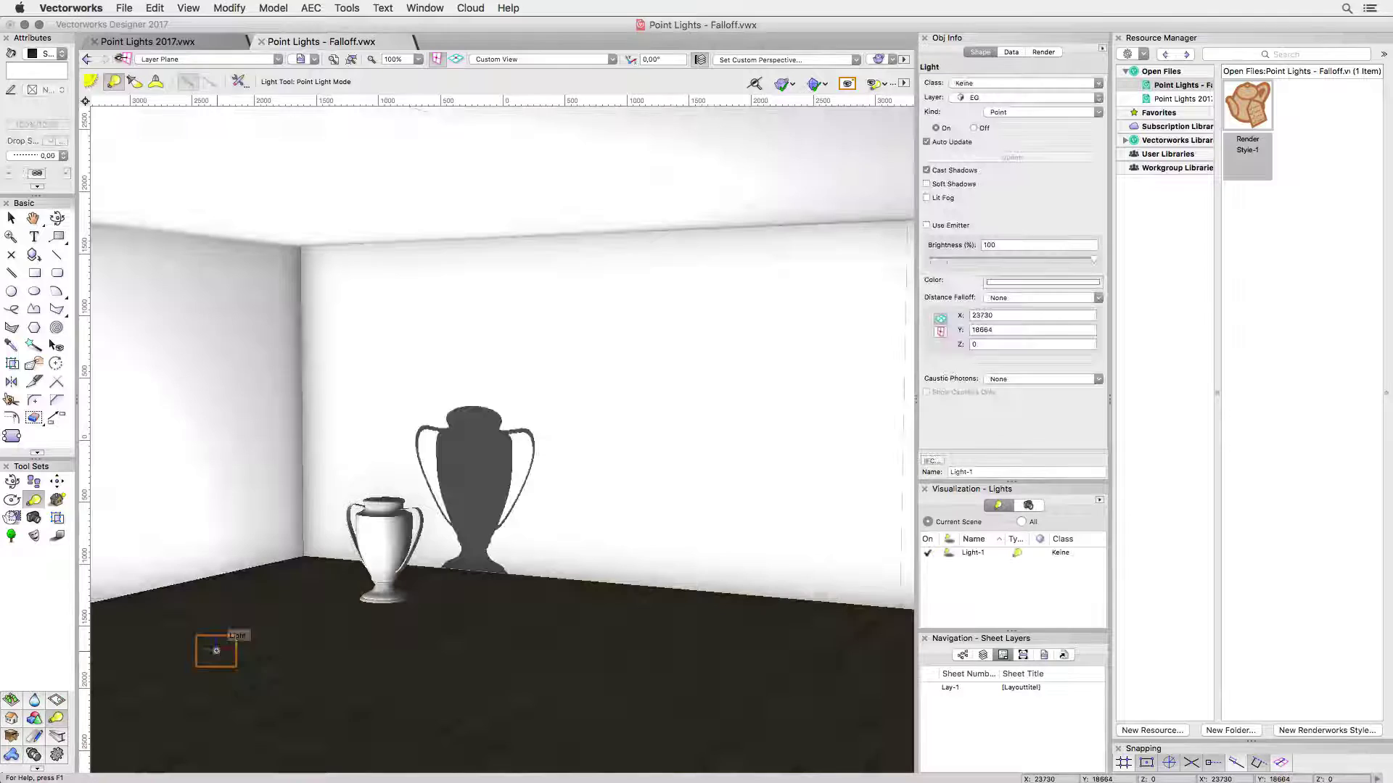
Step: Raise the point light to height 561 and enable its emitter at 5000 lumens brightness
{"action": "key", "text": "x"}
{"action": "left_click_drag", "start_coordinate": [217, 654], "coordinate": [214, 555]}
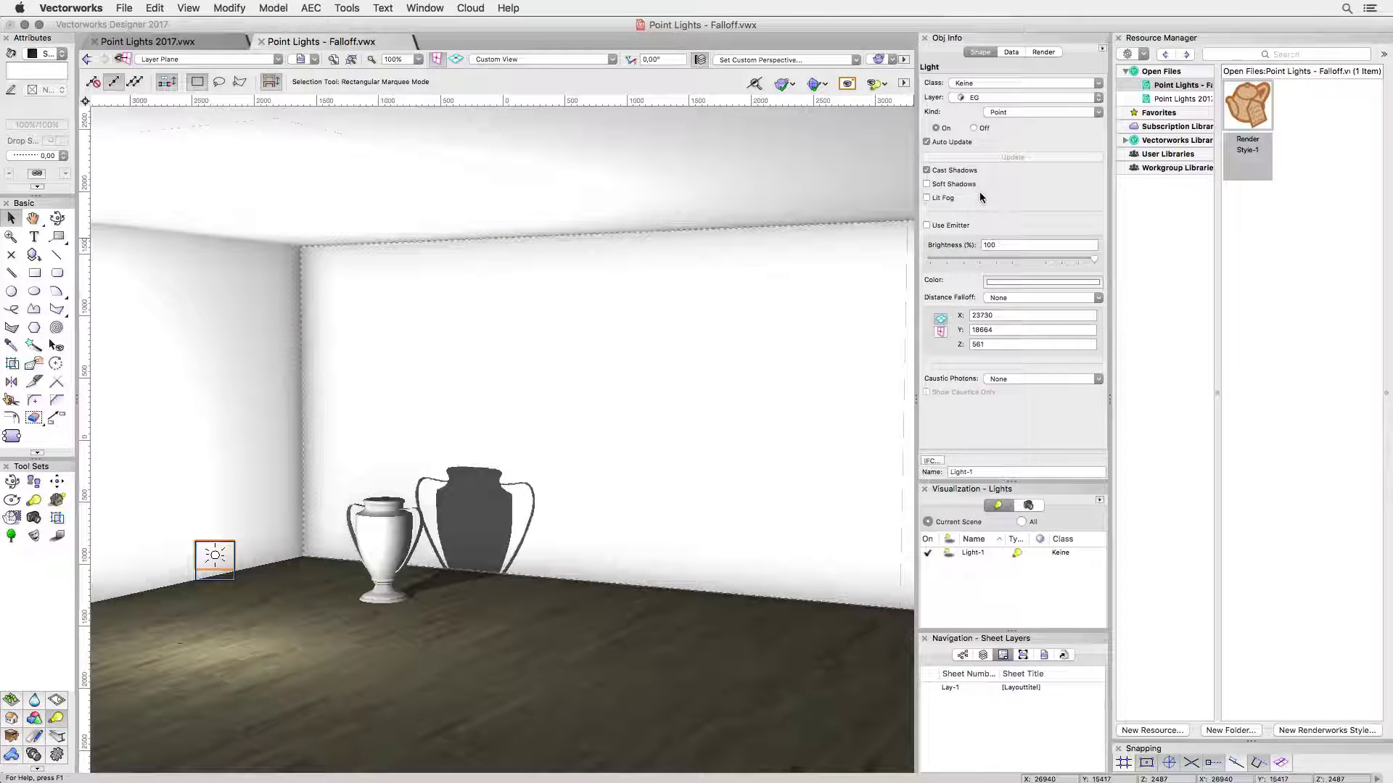
{"action": "left_click", "coordinate": [957, 227]}
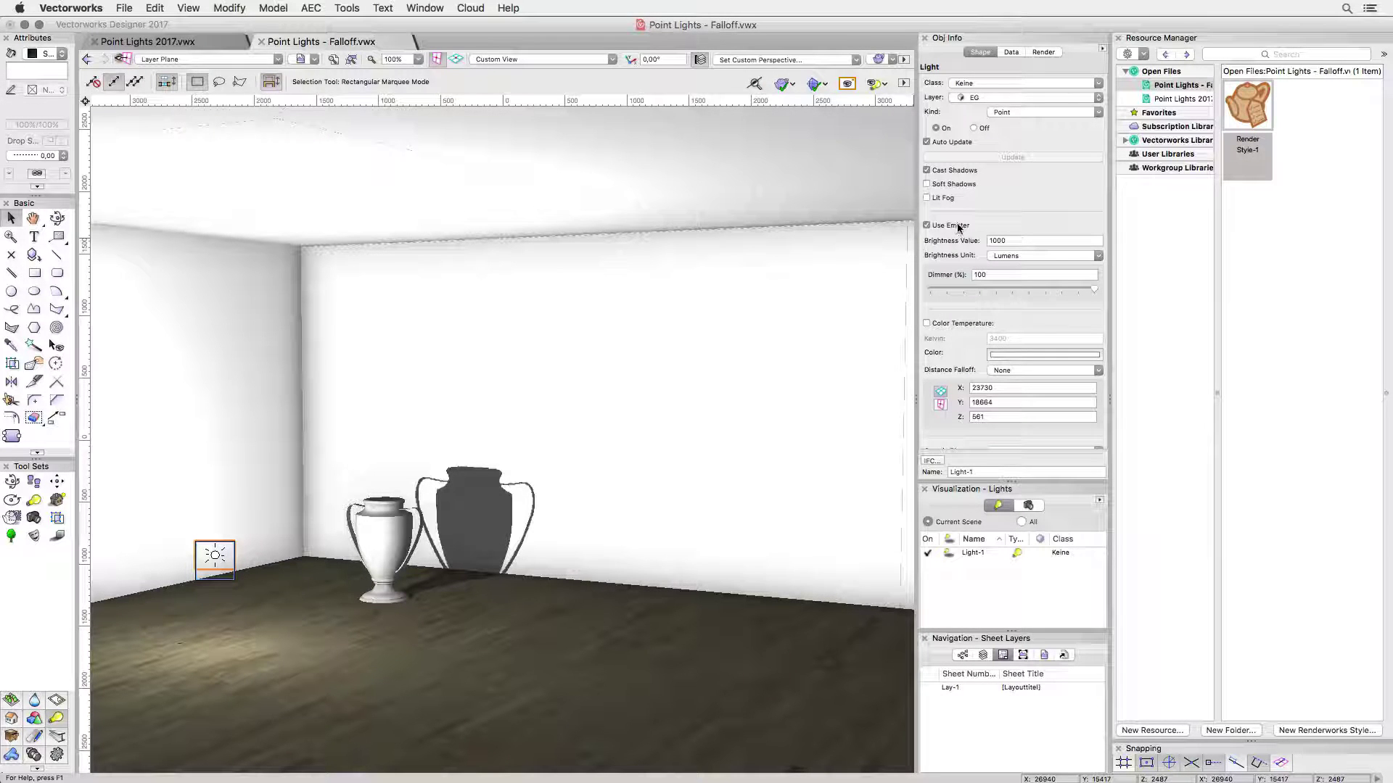
{"action": "left_click", "coordinate": [996, 242]}
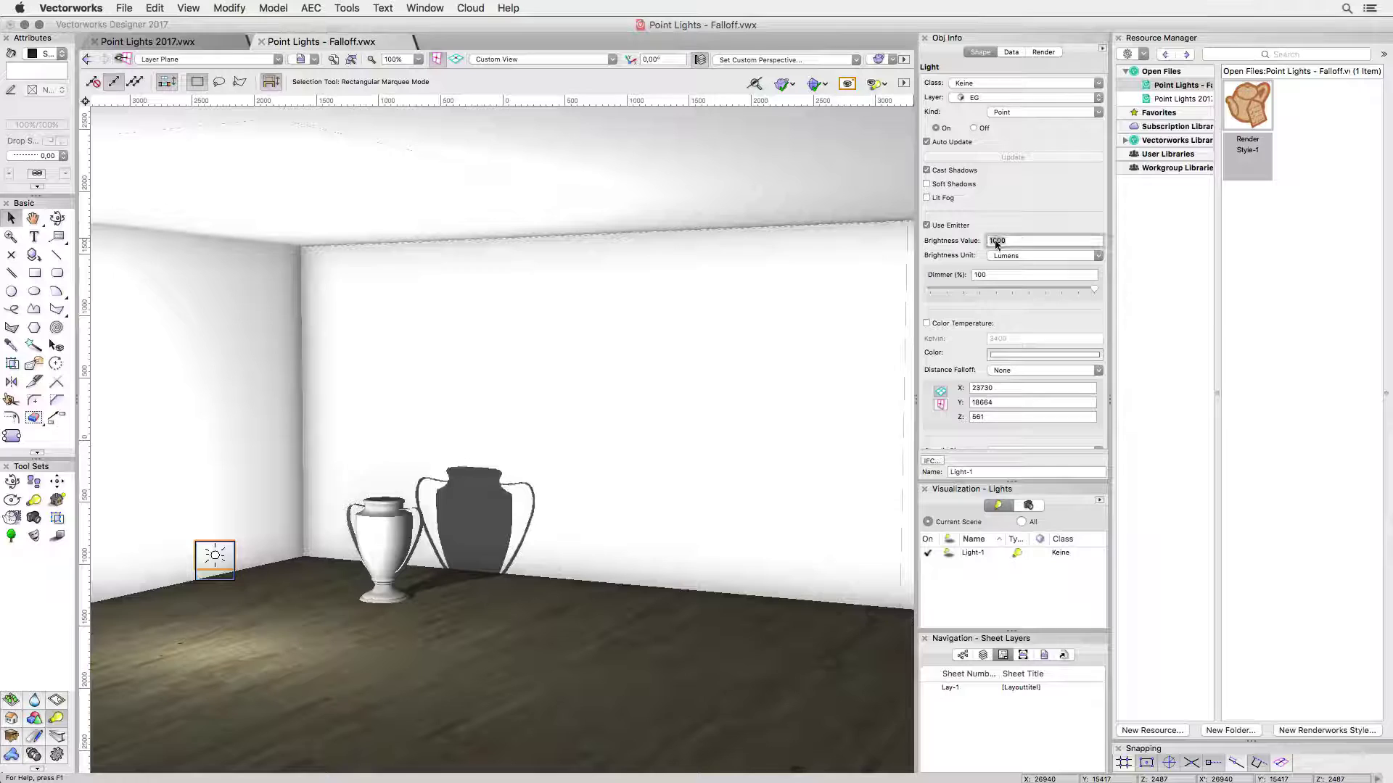
{"action": "type", "text": "5000"}
{"action": "key", "text": "Tab"}
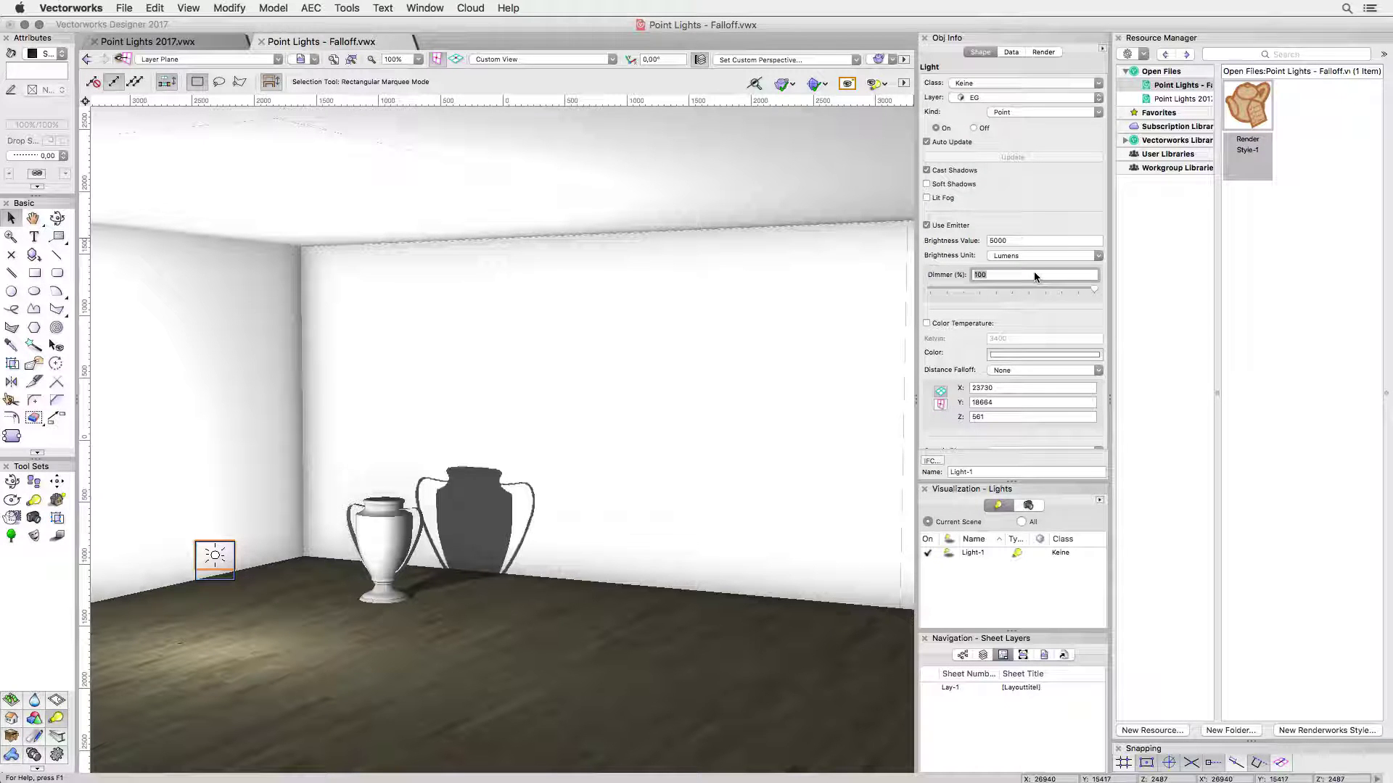
{"action": "mouse_move", "coordinate": [1094, 289]}
{"action": "left_mouse_down"}
{"action": "mouse_move", "coordinate": [1010, 290]}
{"action": "mouse_move", "coordinate": [1092, 294]}
{"action": "left_mouse_up"}
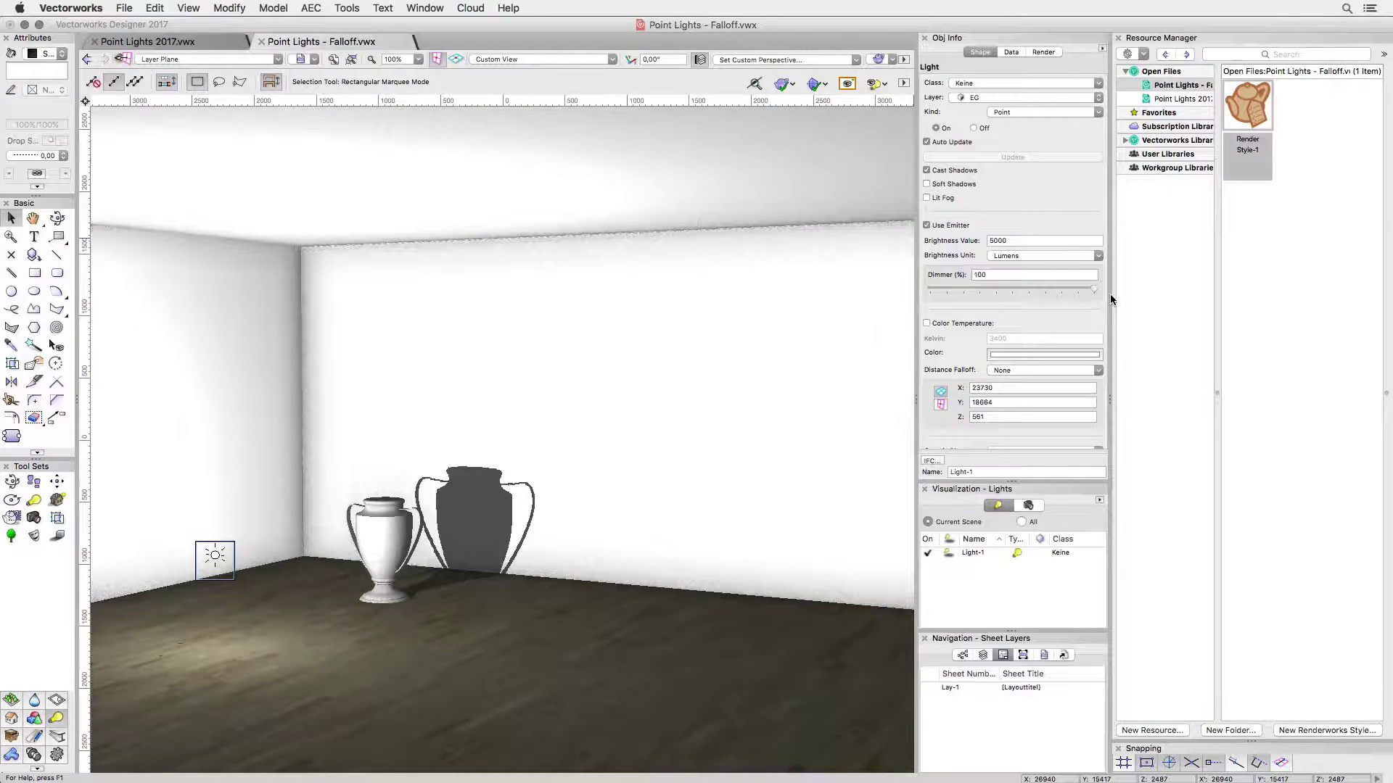
Step: Leave colour temperature off and set the light colour to pale yellow (hue 60°, saturation 32%, brightness 92%)
{"action": "left_click", "coordinate": [981, 322]}
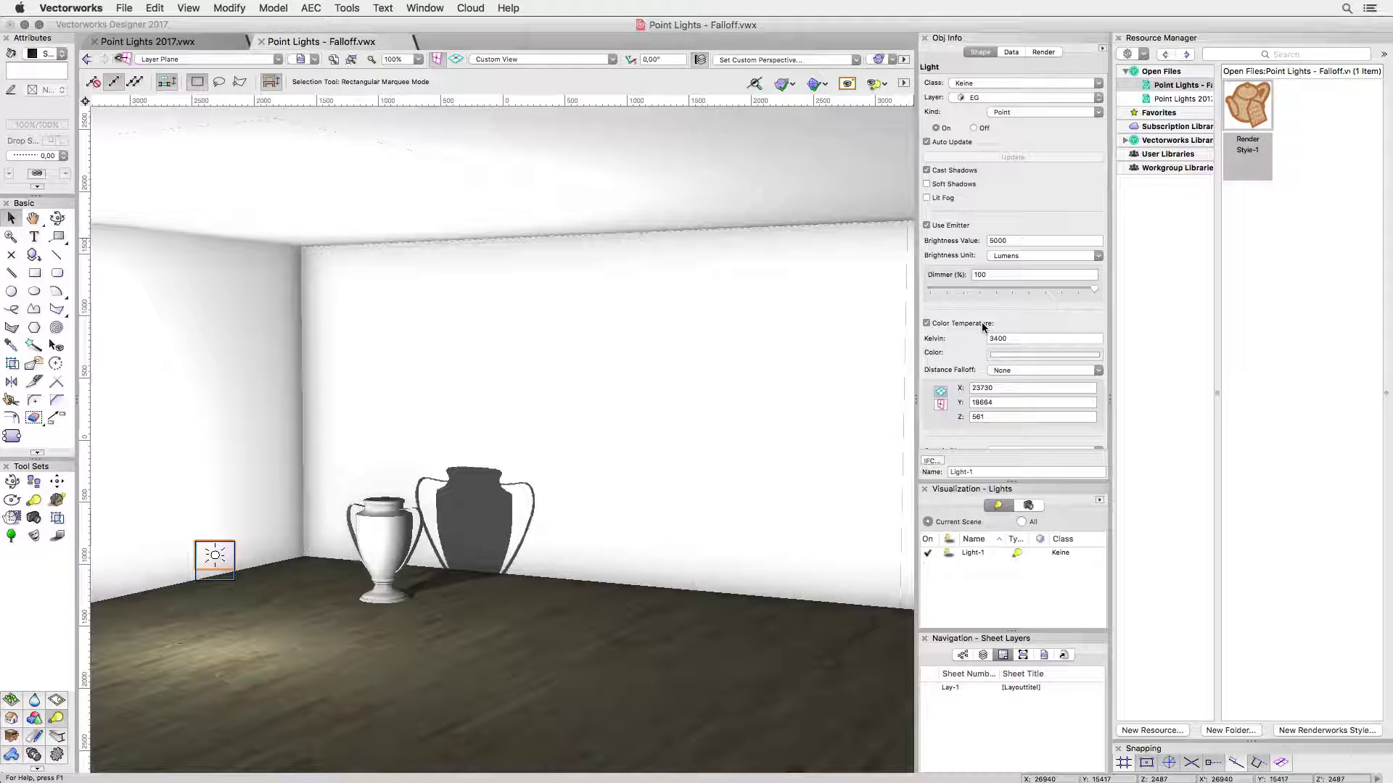
{"action": "left_click", "coordinate": [981, 322]}
{"action": "left_click", "coordinate": [1004, 355]}
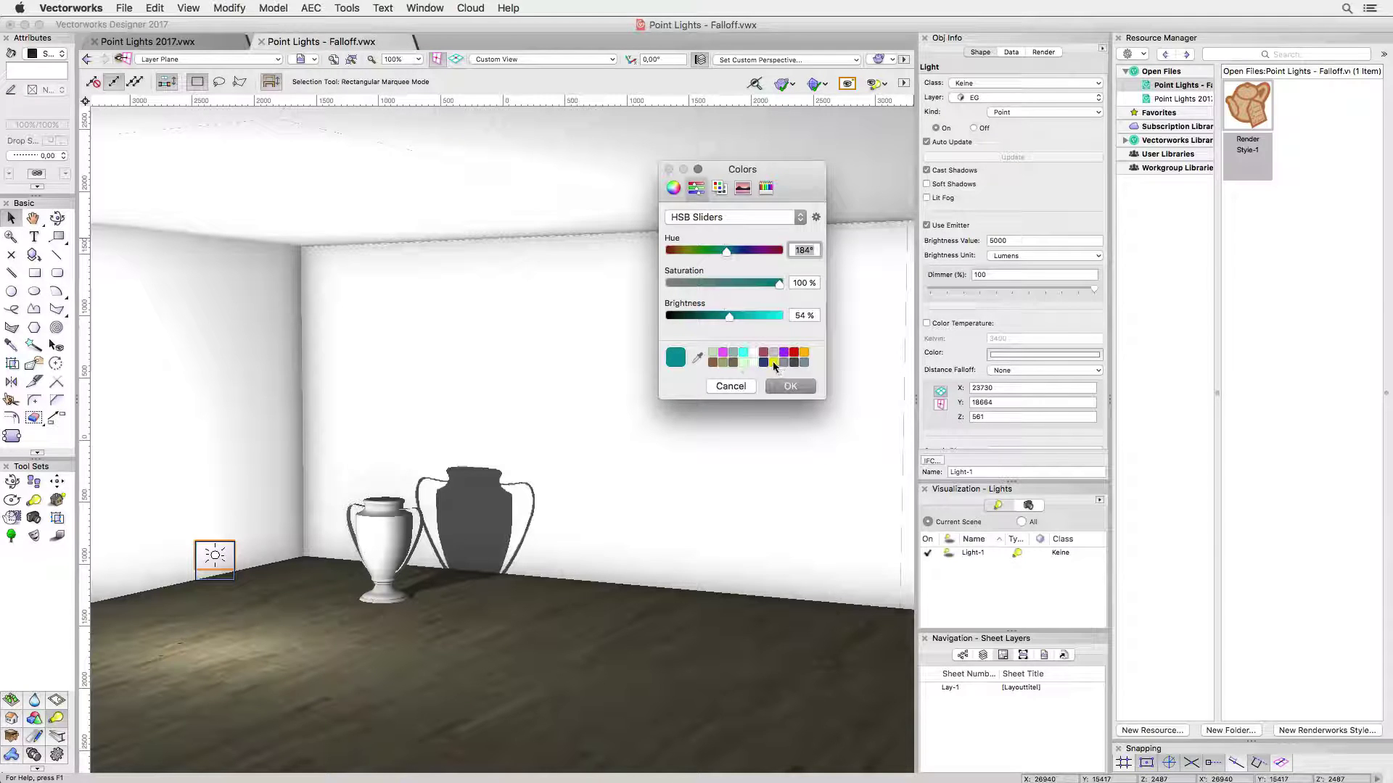
{"action": "left_click", "coordinate": [773, 363]}
{"action": "left_click_drag", "start_coordinate": [777, 285], "coordinate": [705, 285]}
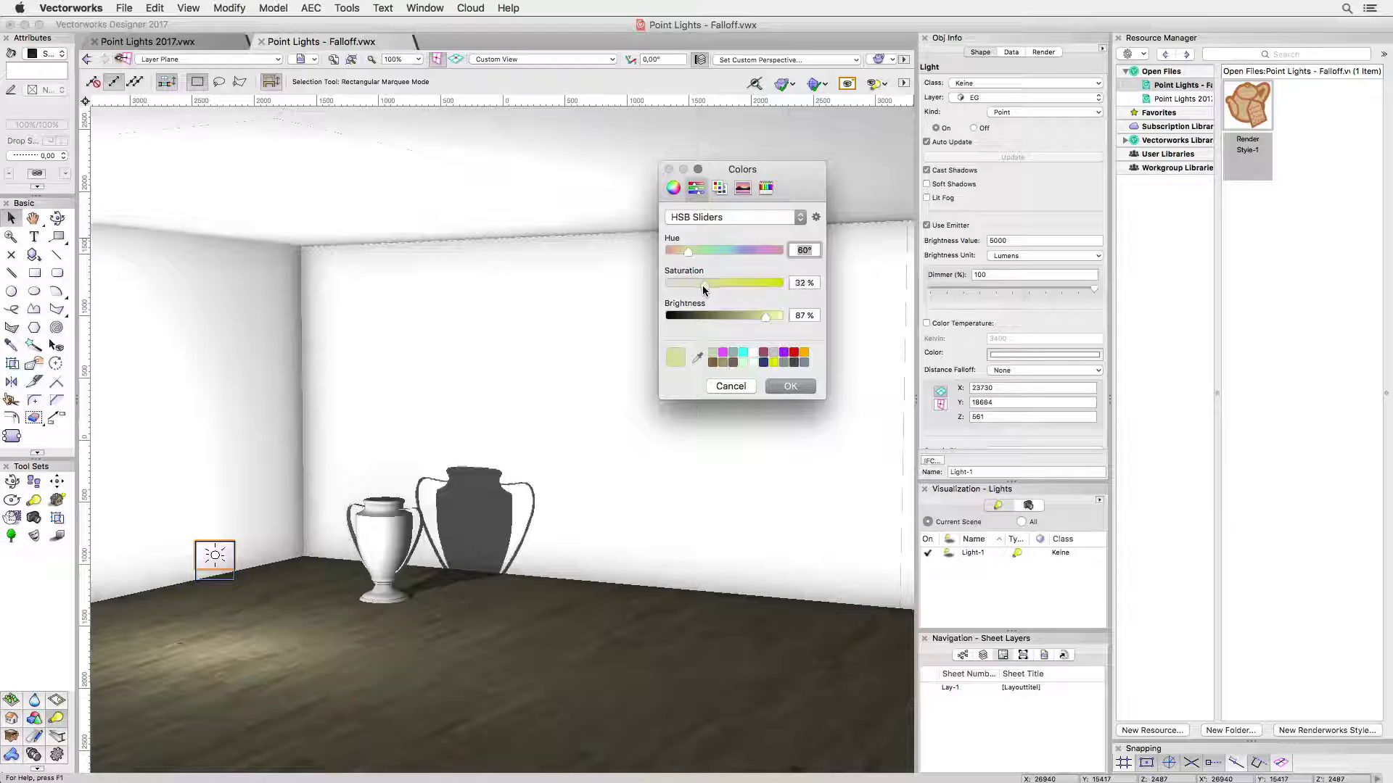
{"action": "left_click_drag", "start_coordinate": [765, 320], "coordinate": [770, 323]}
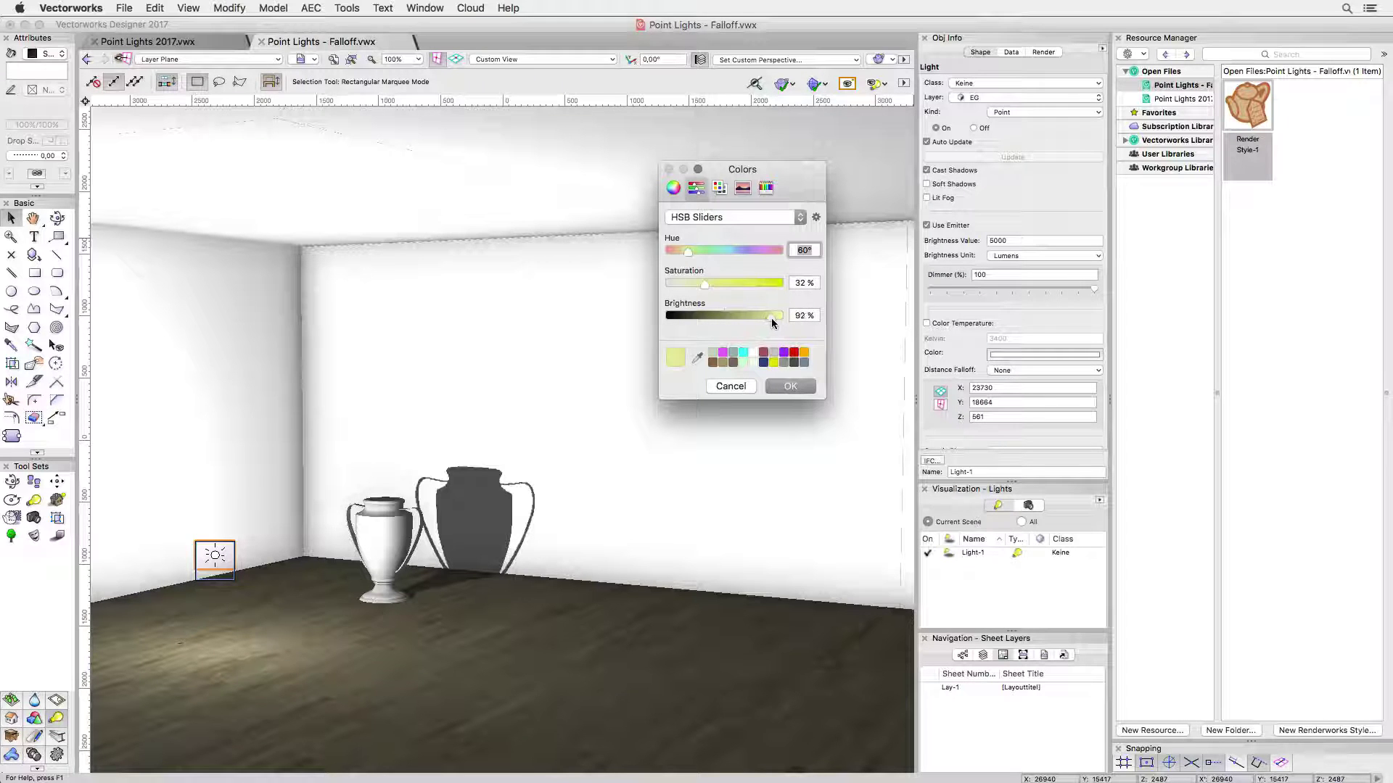
{"action": "left_click", "coordinate": [799, 391]}
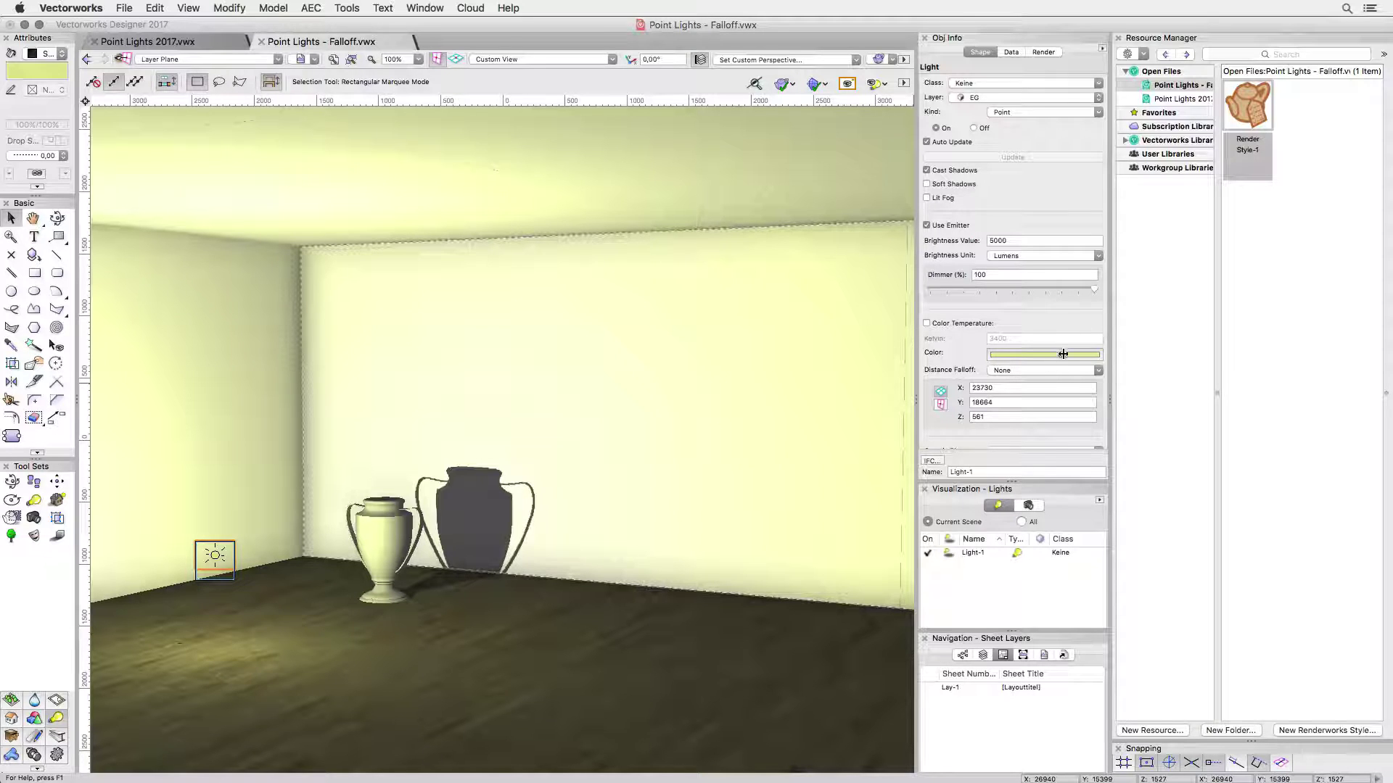
Step: Render the room with Render Style-1 from the Resource Manager, then switch to another view
{"action": "double_click", "coordinate": [1246, 98]}
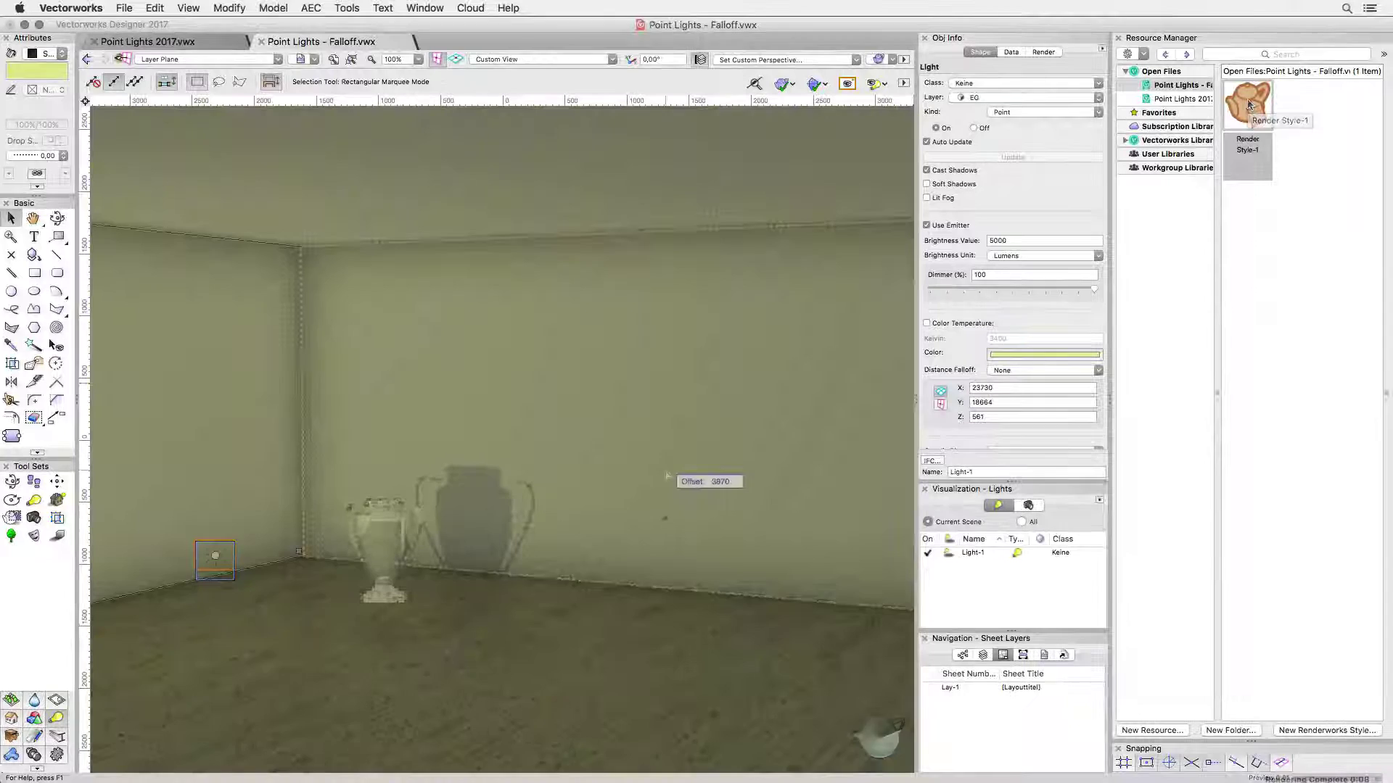
{"action": "key", "text": "super+z"}
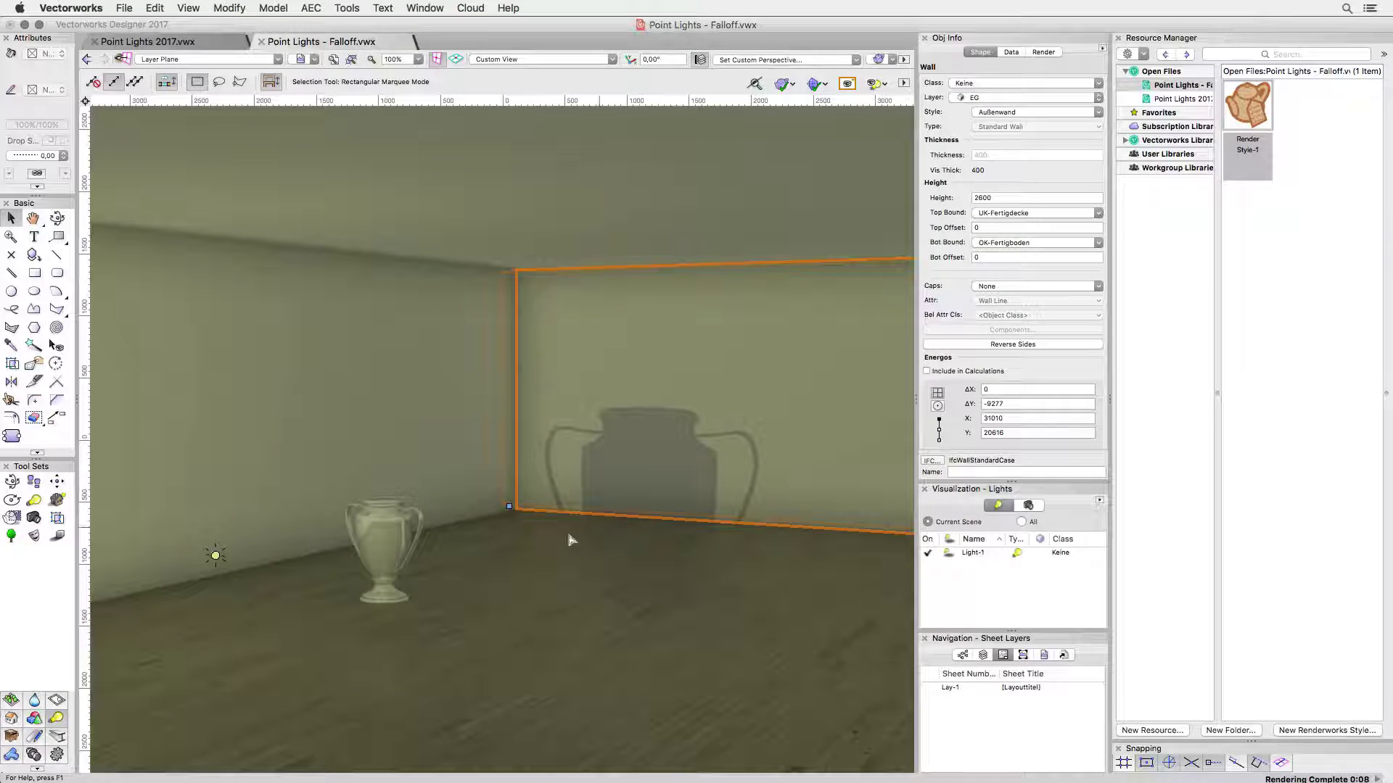
Step: Give the point light Smooth distance falloff
{"action": "left_click", "coordinate": [215, 555]}
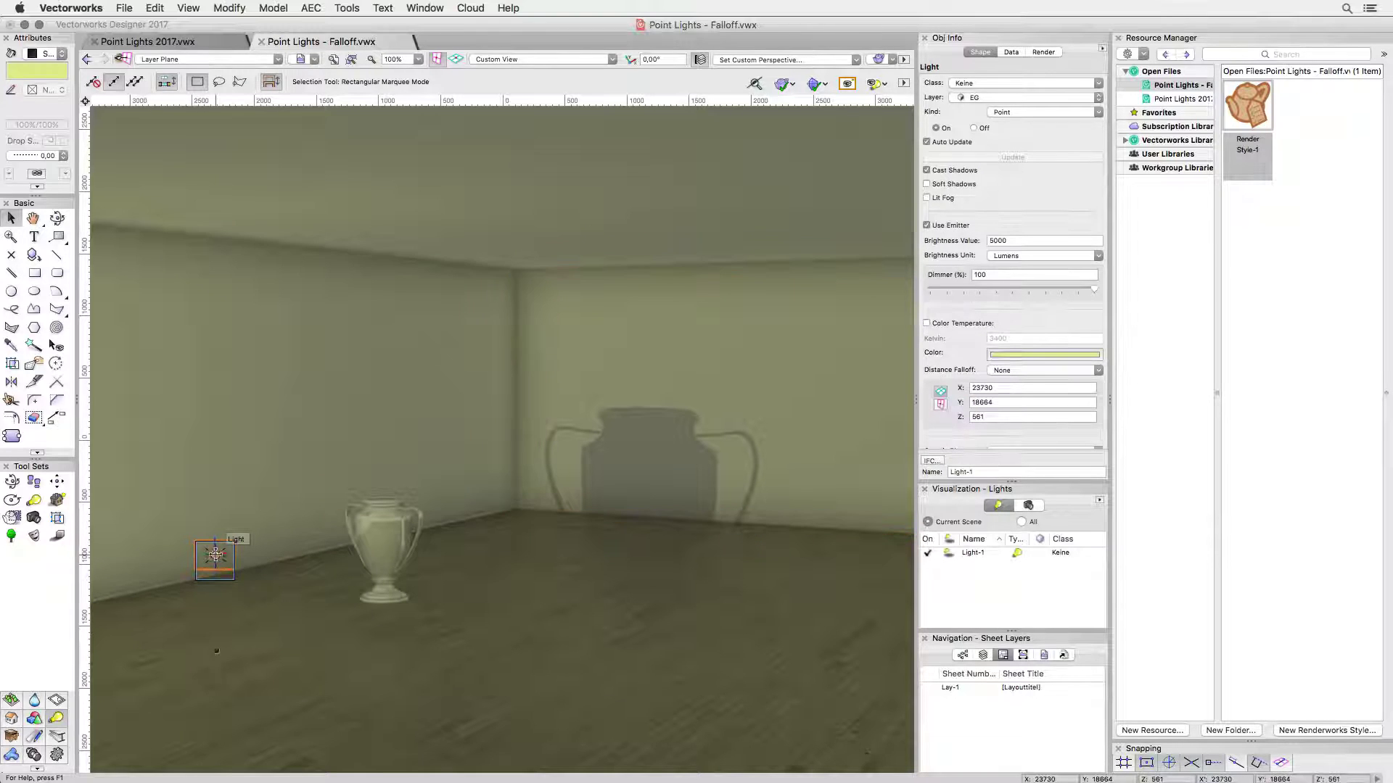
{"action": "left_click", "coordinate": [1034, 373]}
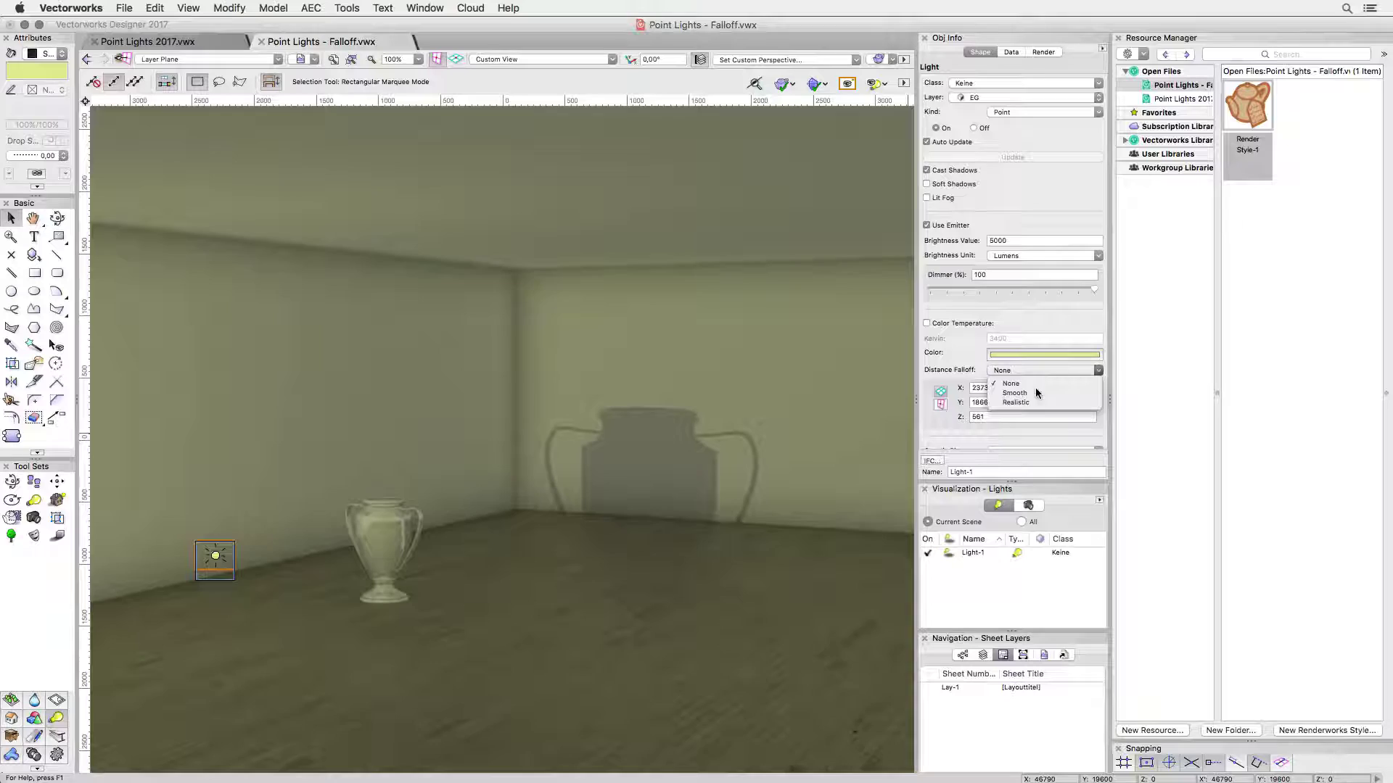
{"action": "left_click", "coordinate": [1035, 387]}
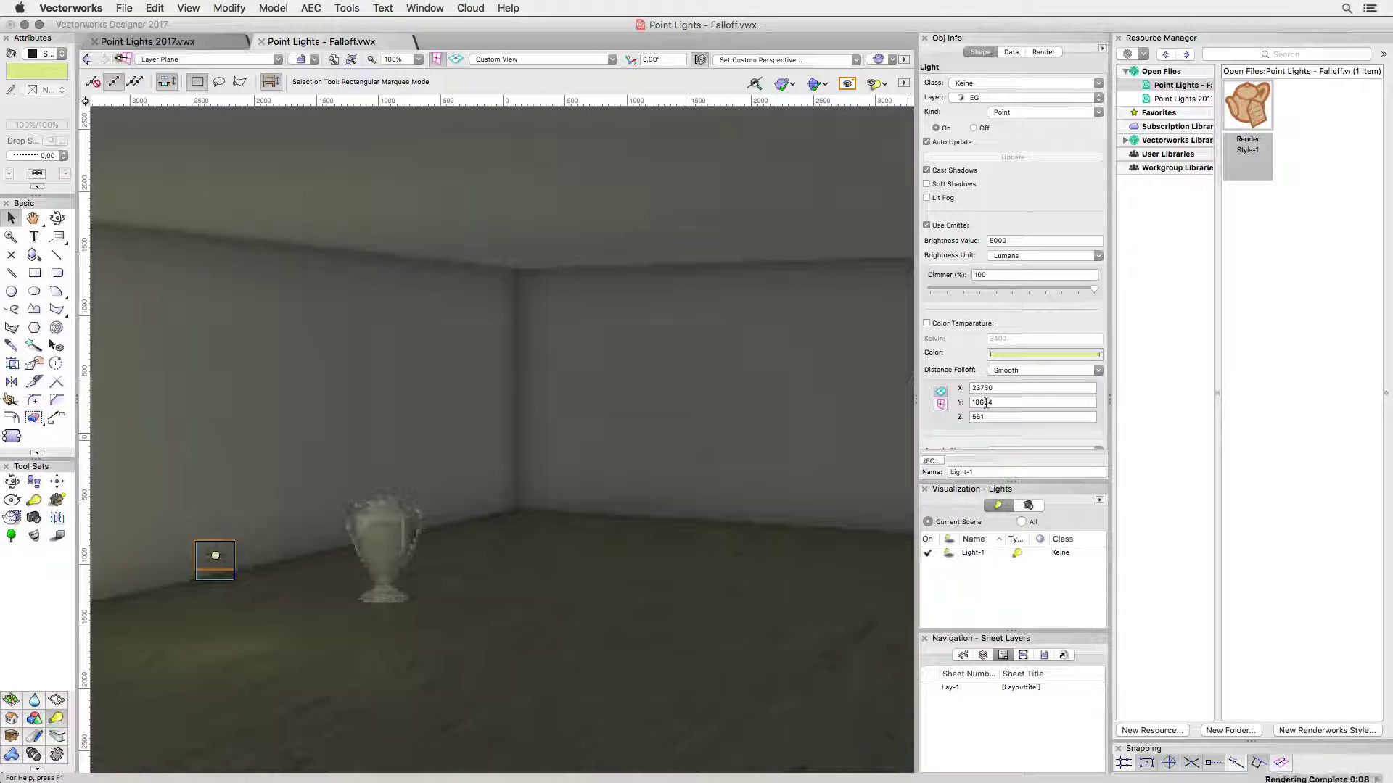
Step: Drag the back wall toward the light so it stands just behind the trophy
{"action": "left_click", "coordinate": [815, 438]}
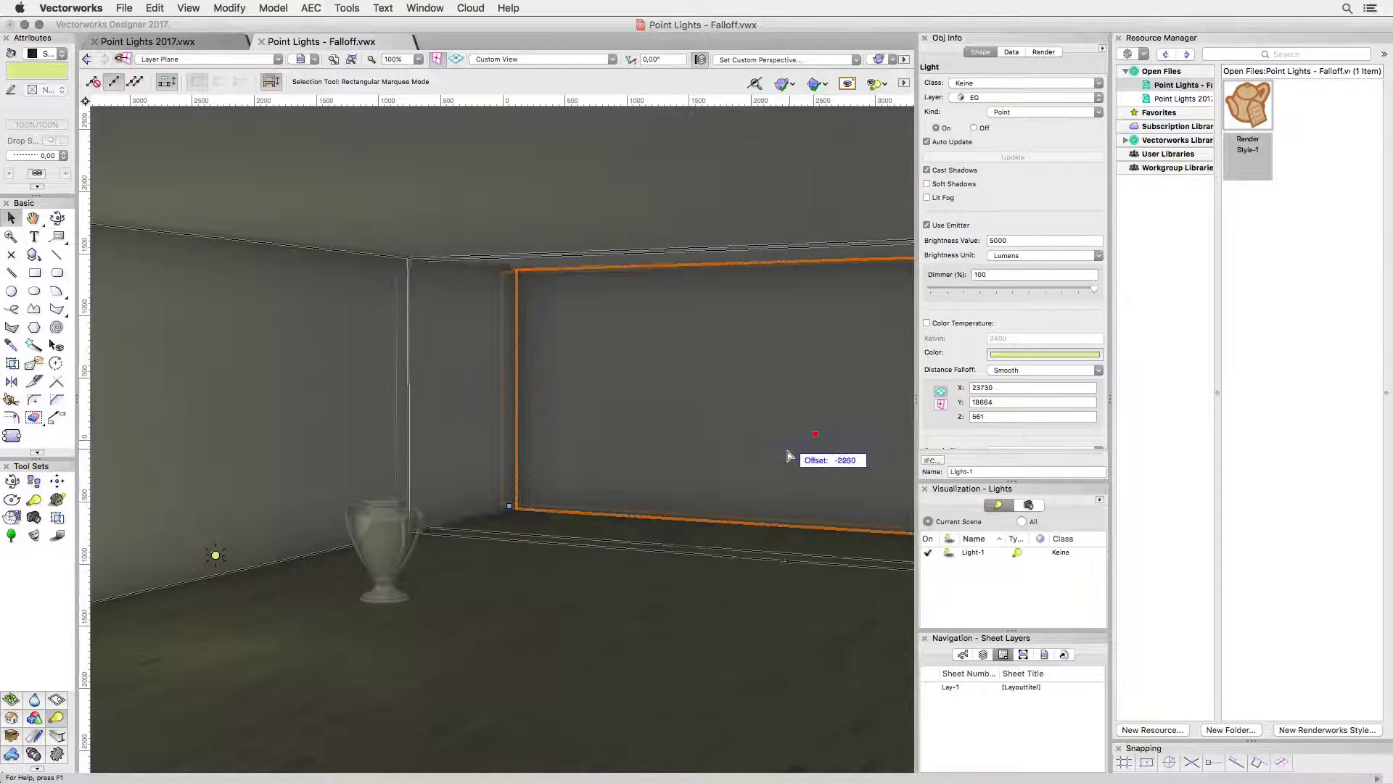
{"action": "left_click", "coordinate": [783, 456]}
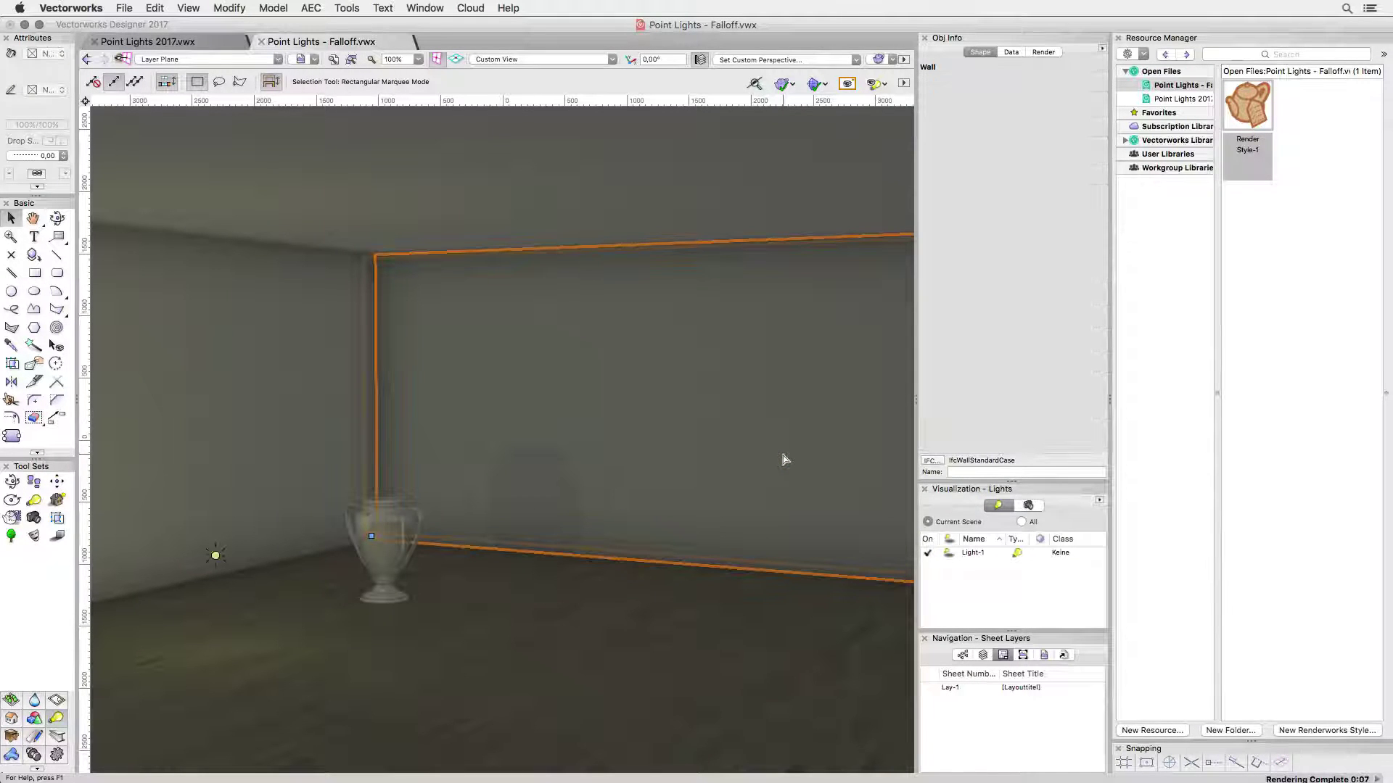
{"action": "left_click_drag", "start_coordinate": [783, 460], "coordinate": [765, 467]}
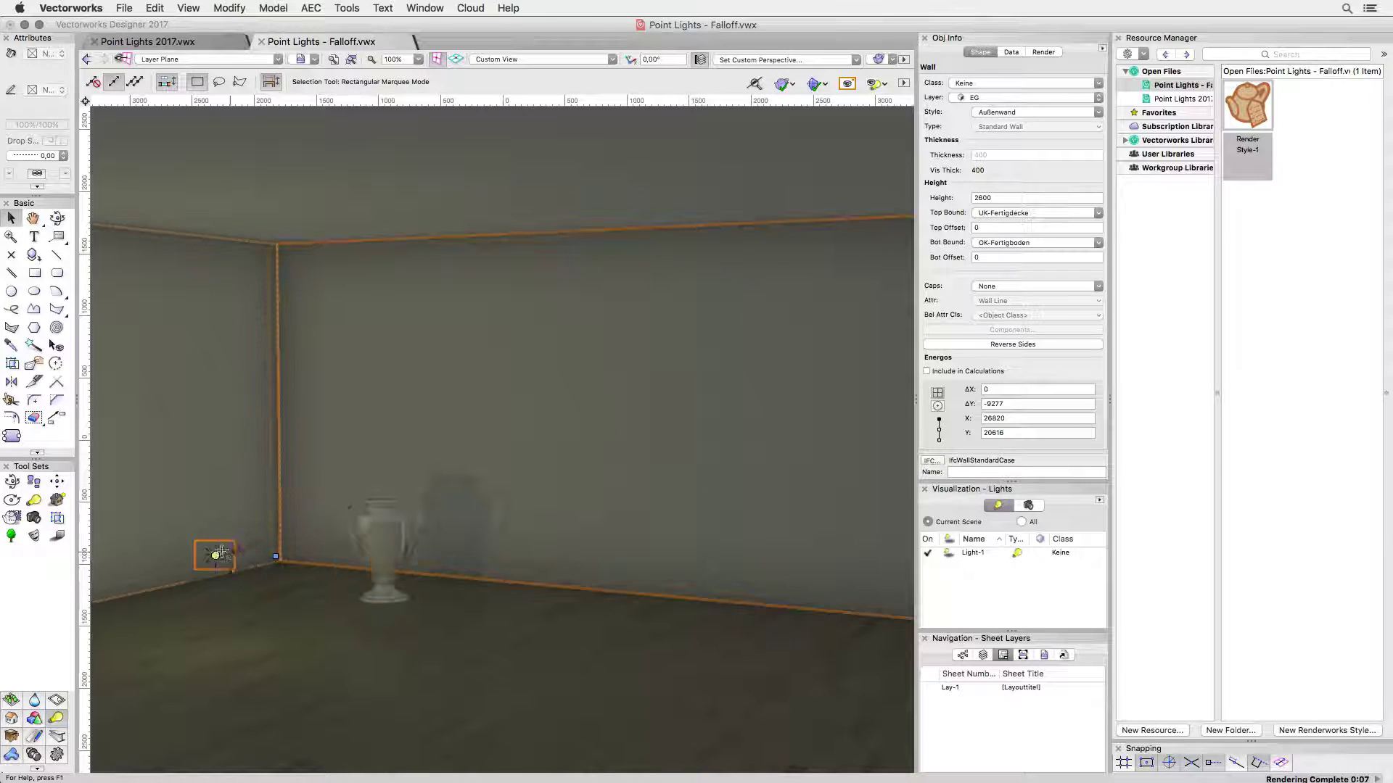
Step: Set the point light to Realistic distance falloff and 10000 lumens brightness
{"action": "left_click", "coordinate": [215, 553]}
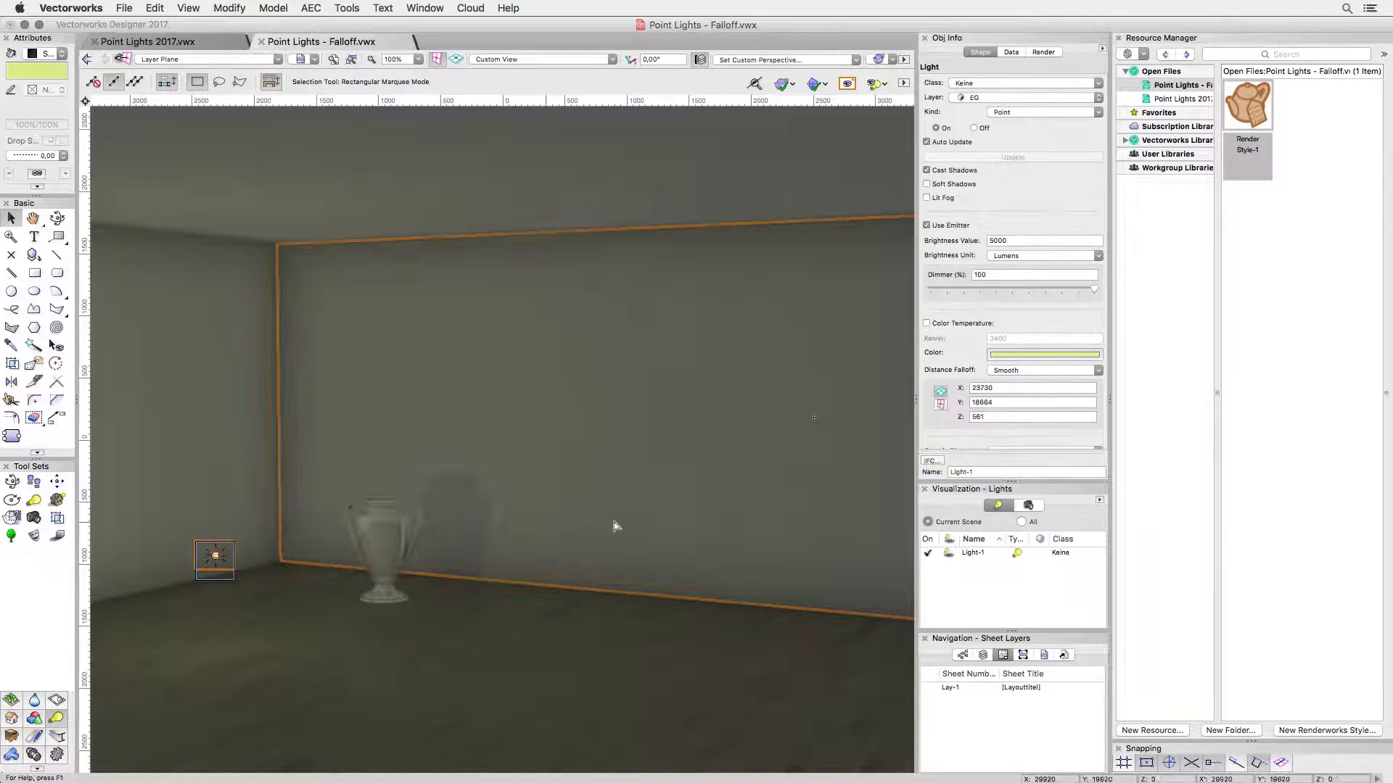
{"action": "left_click", "coordinate": [1063, 371]}
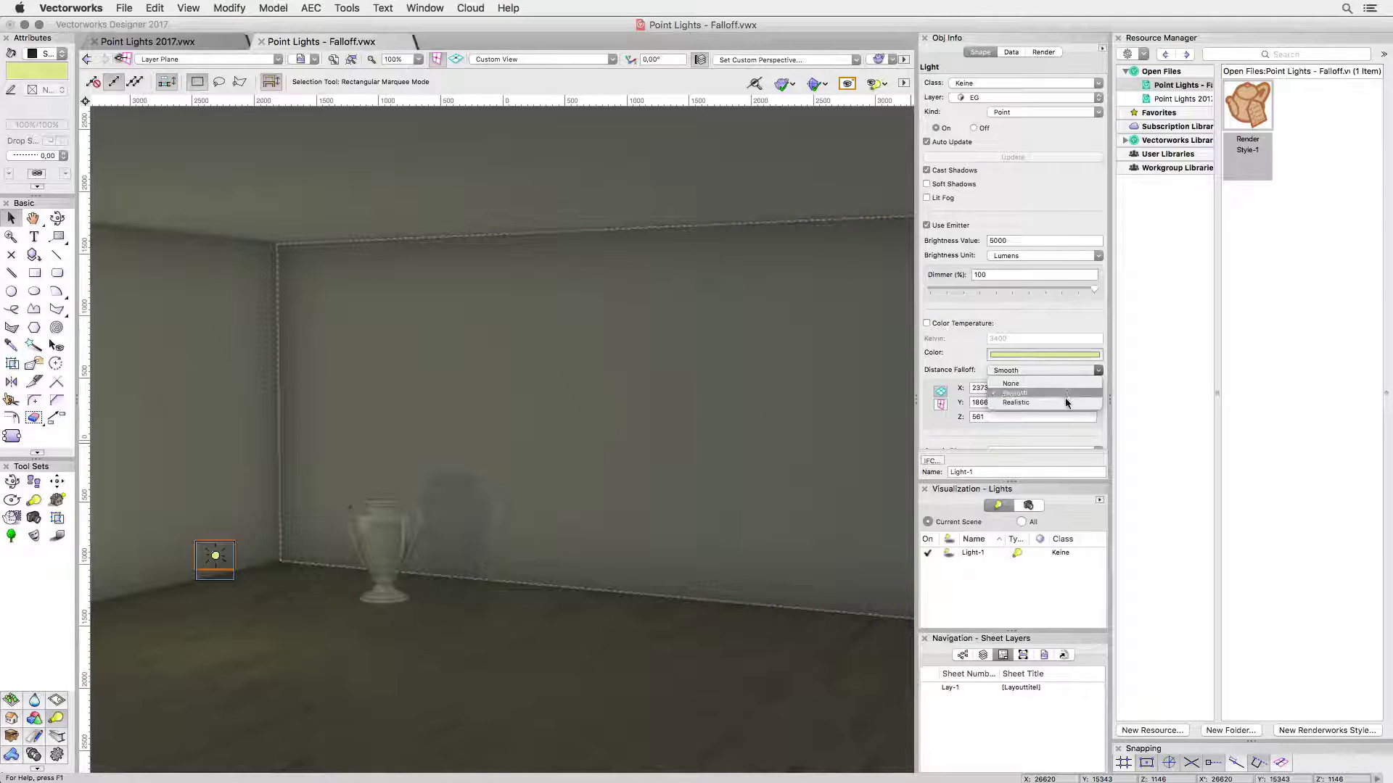
{"action": "left_click", "coordinate": [1065, 401]}
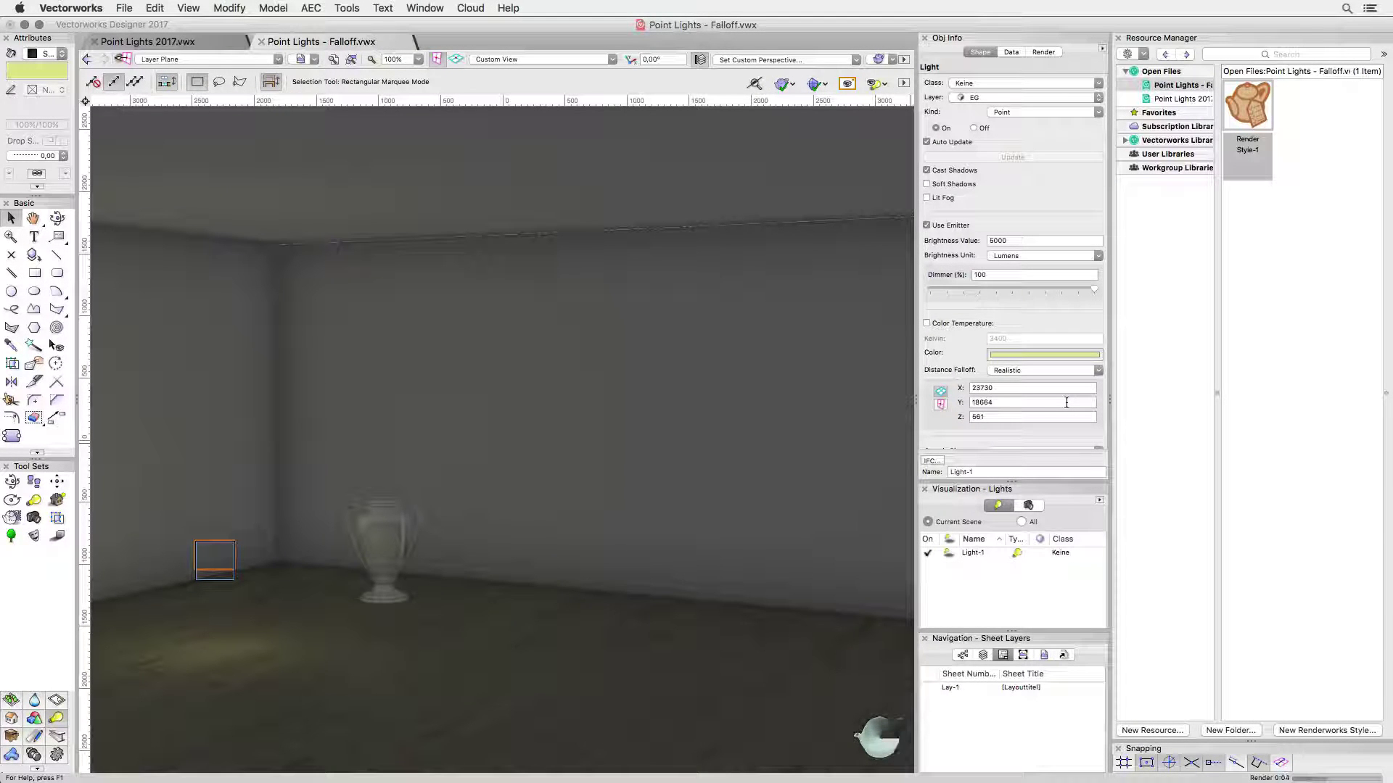
{"action": "double_click", "coordinate": [998, 241]}
{"action": "type", "text": "10"}
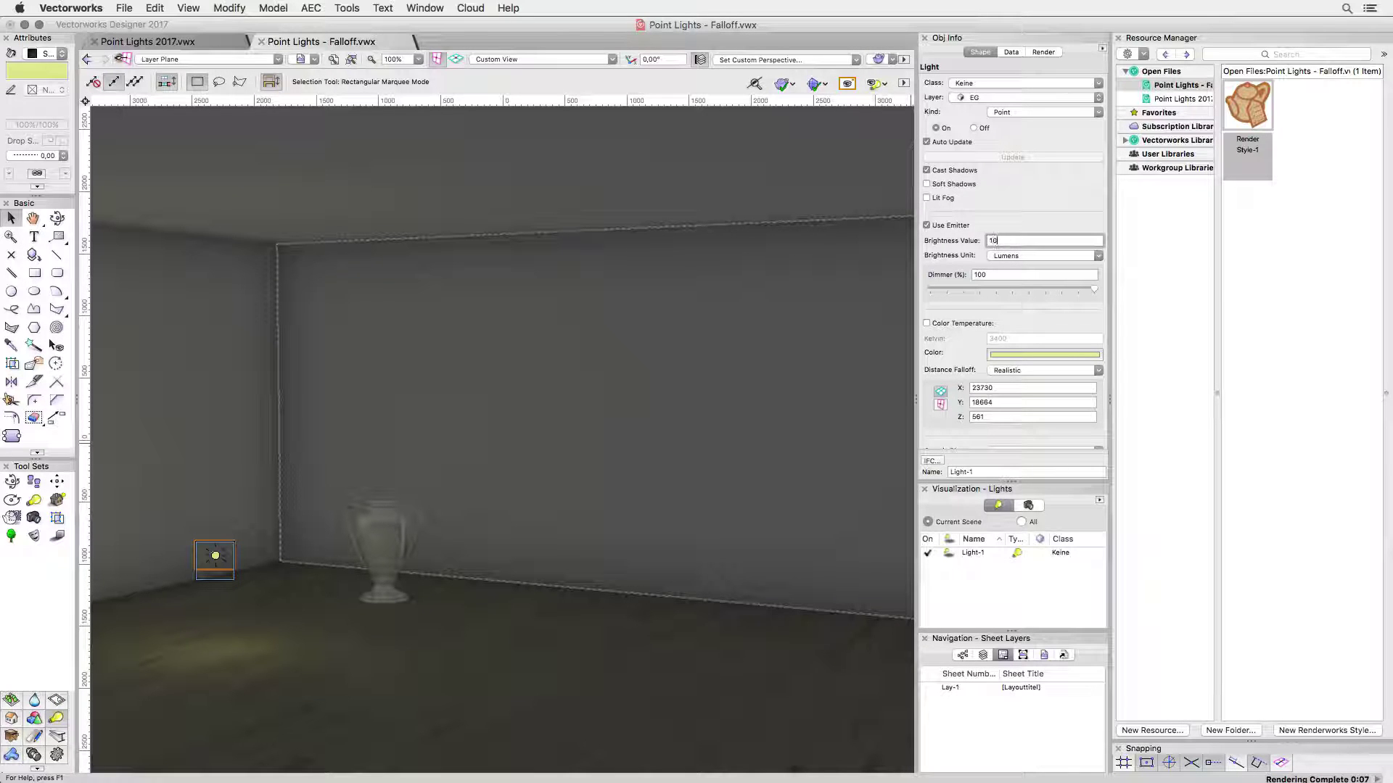
{"action": "type", "text": "000"}
{"action": "key", "text": "Return"}
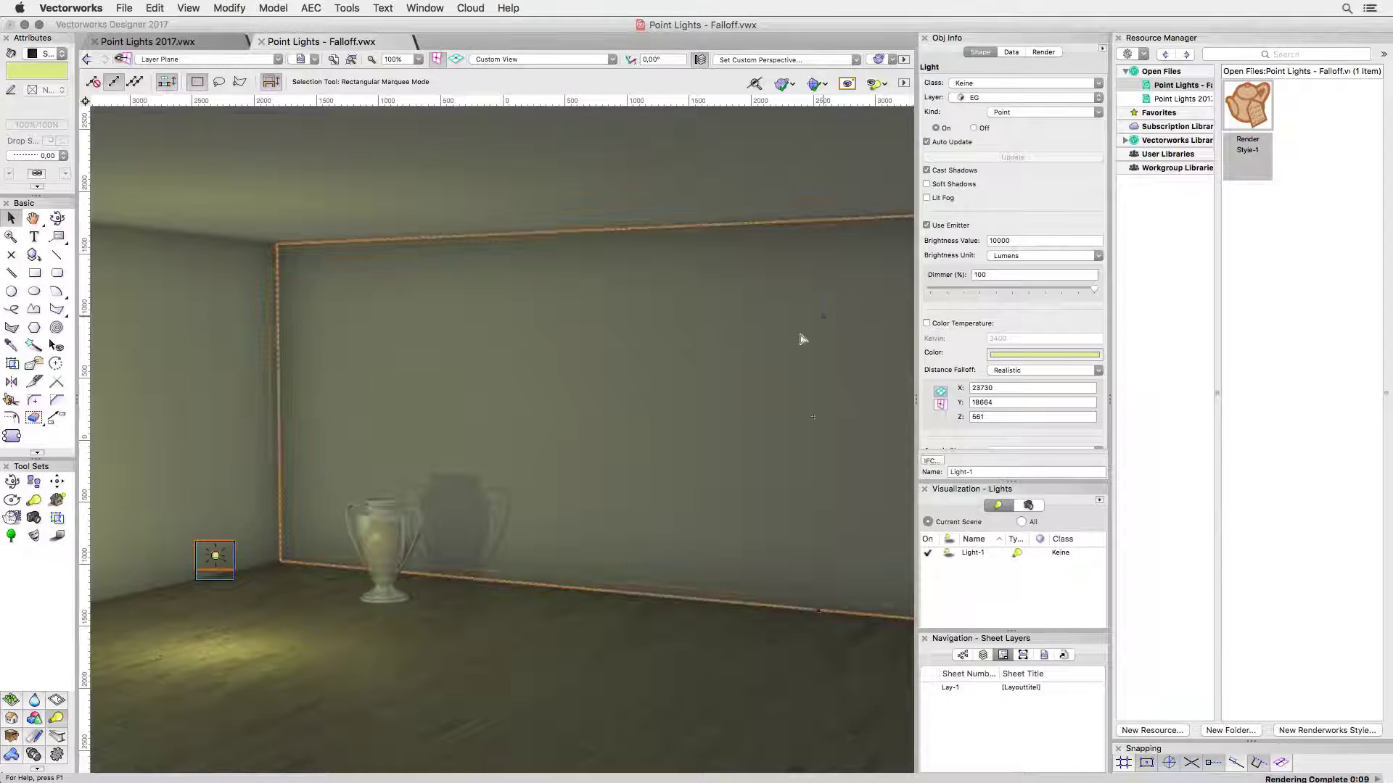
Step: Drag the back wall progressively farther away from the light and trophy
{"action": "left_click_drag", "start_coordinate": [575, 535], "coordinate": [613, 525]}
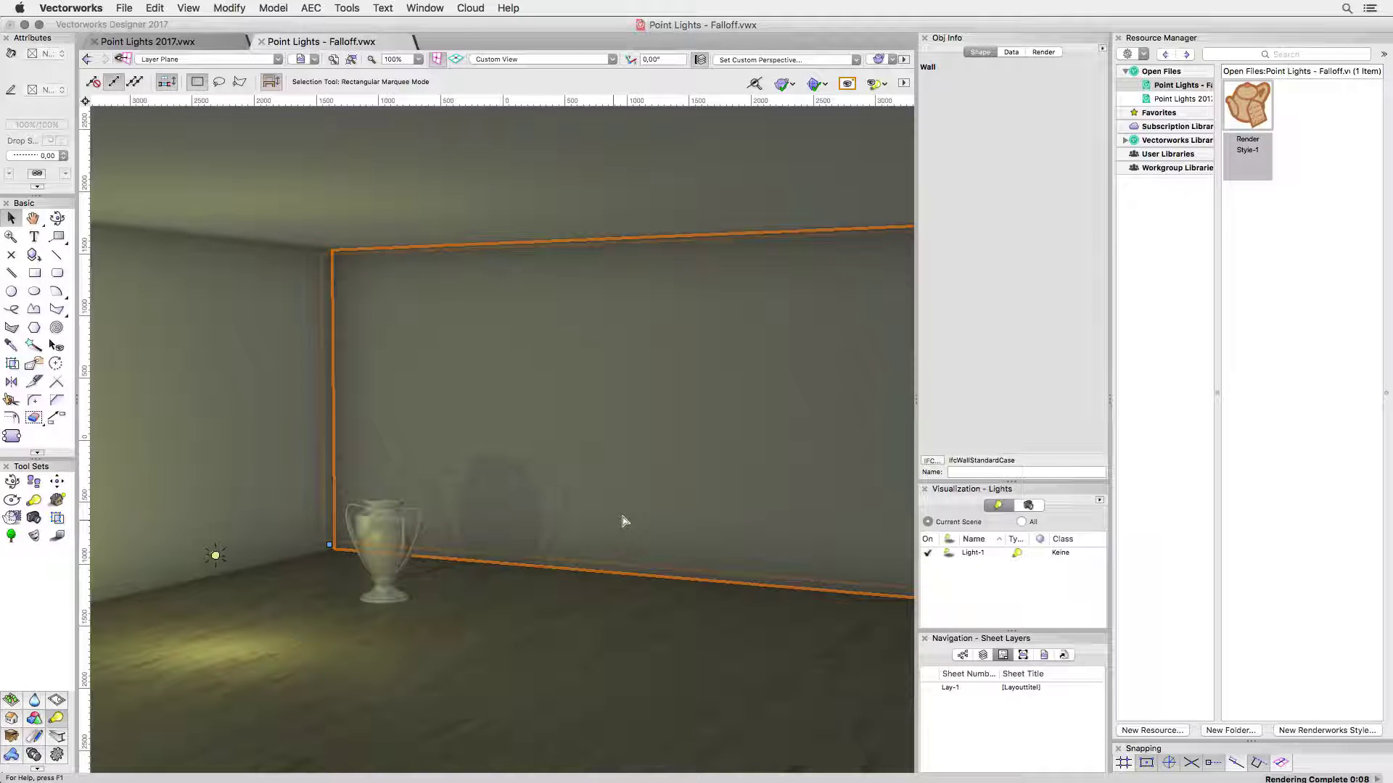
{"action": "left_click_drag", "start_coordinate": [629, 519], "coordinate": [663, 505]}
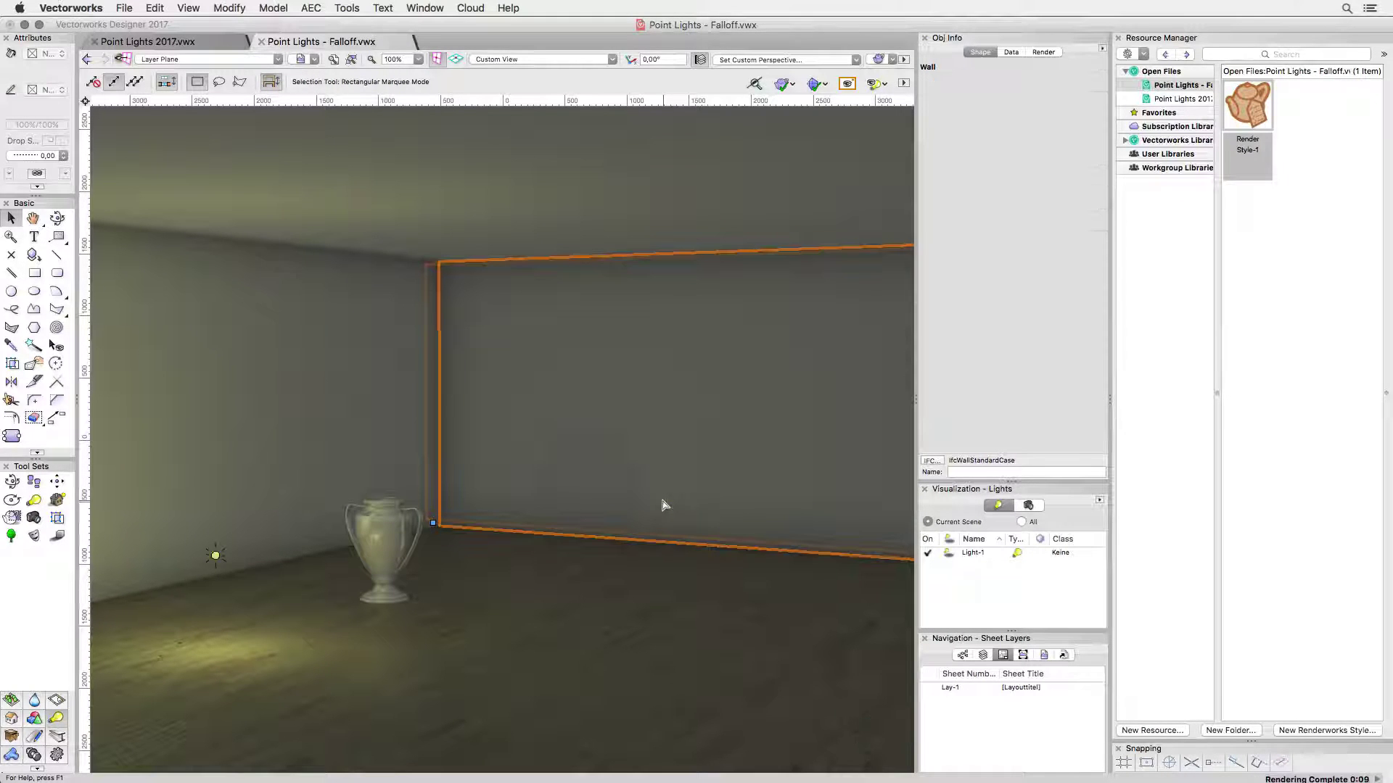
{"action": "left_click_drag", "start_coordinate": [665, 505], "coordinate": [684, 495]}
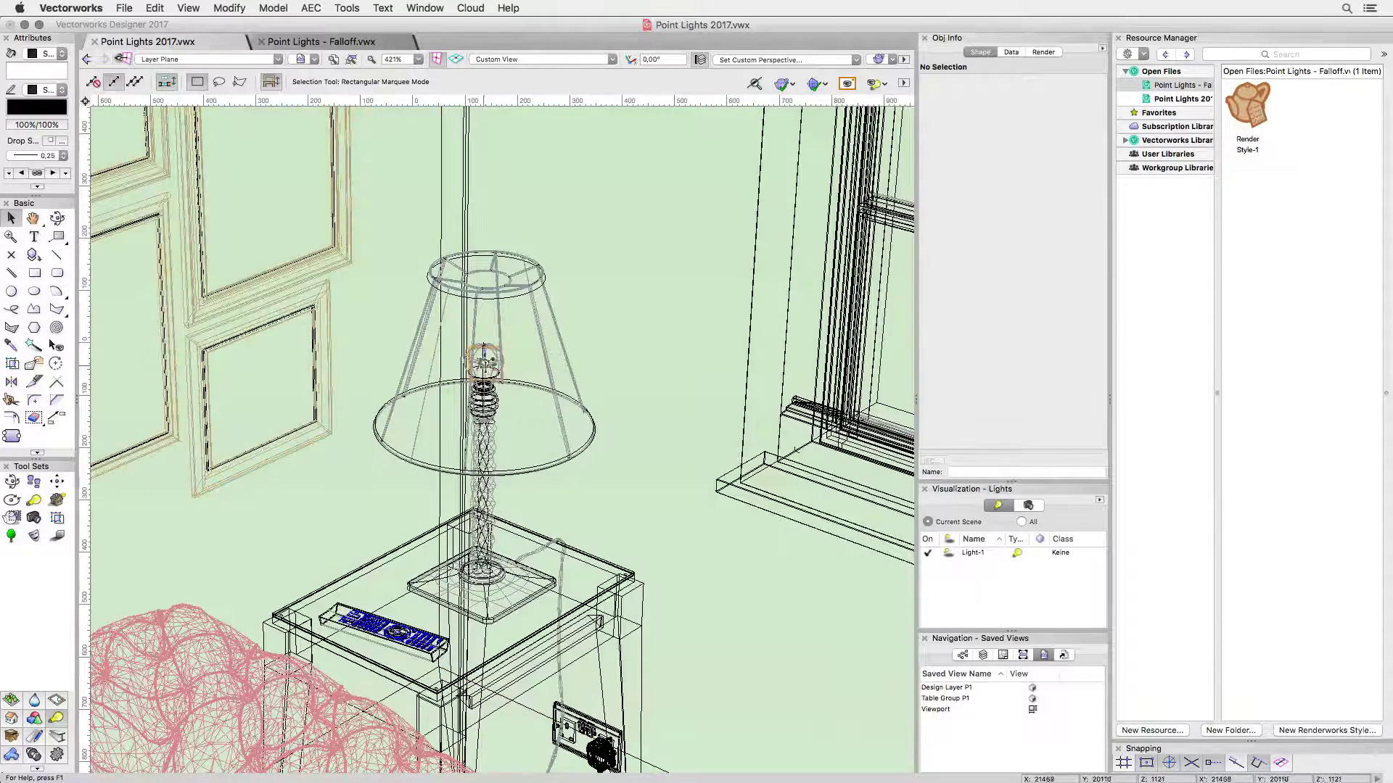
Step: Select the point light inside the lamp shade to view its Obj Info settings
{"action": "left_click", "coordinate": [484, 362]}
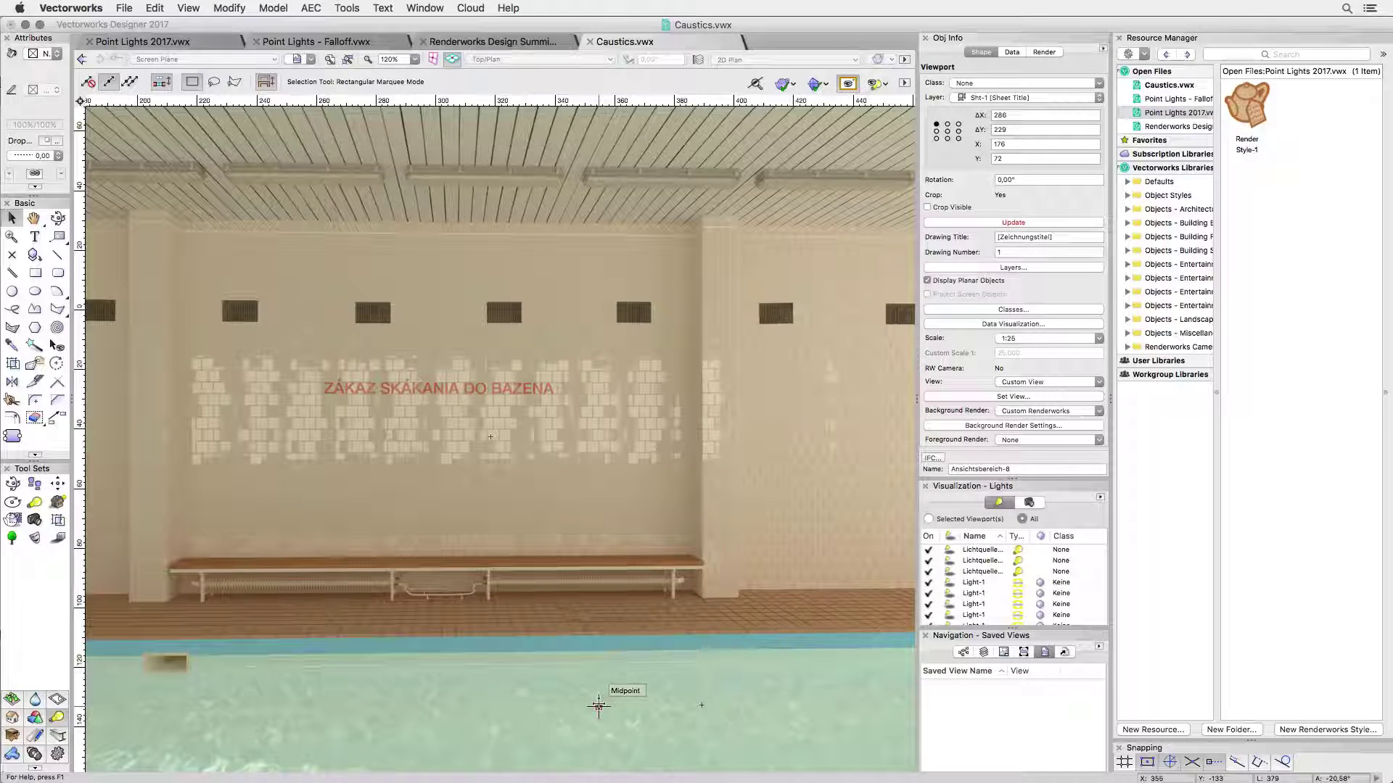
Step: Enter Design Layer-1 of the pool scene and scroll Obj Info to the Caustic Photons settings
{"action": "left_click", "coordinate": [984, 651]}
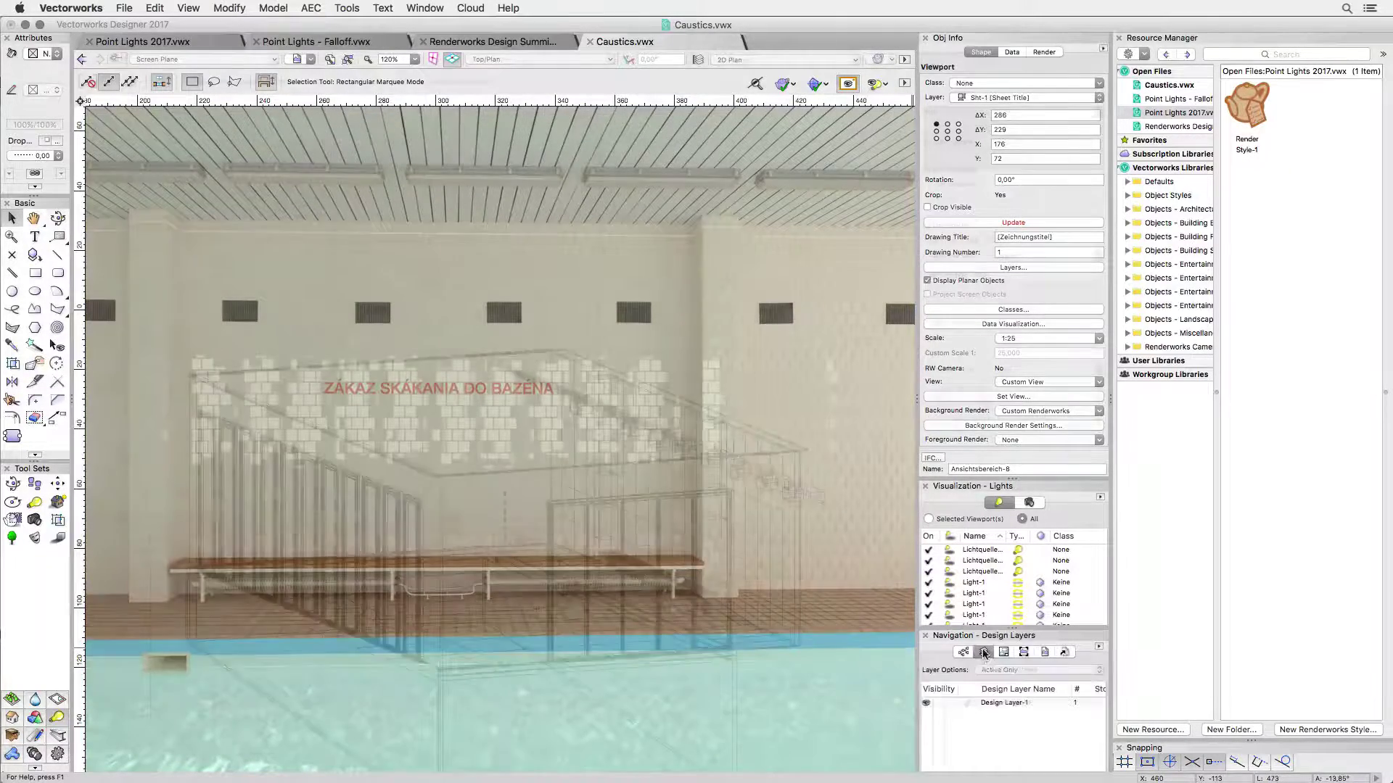
{"action": "double_click", "coordinate": [1004, 702]}
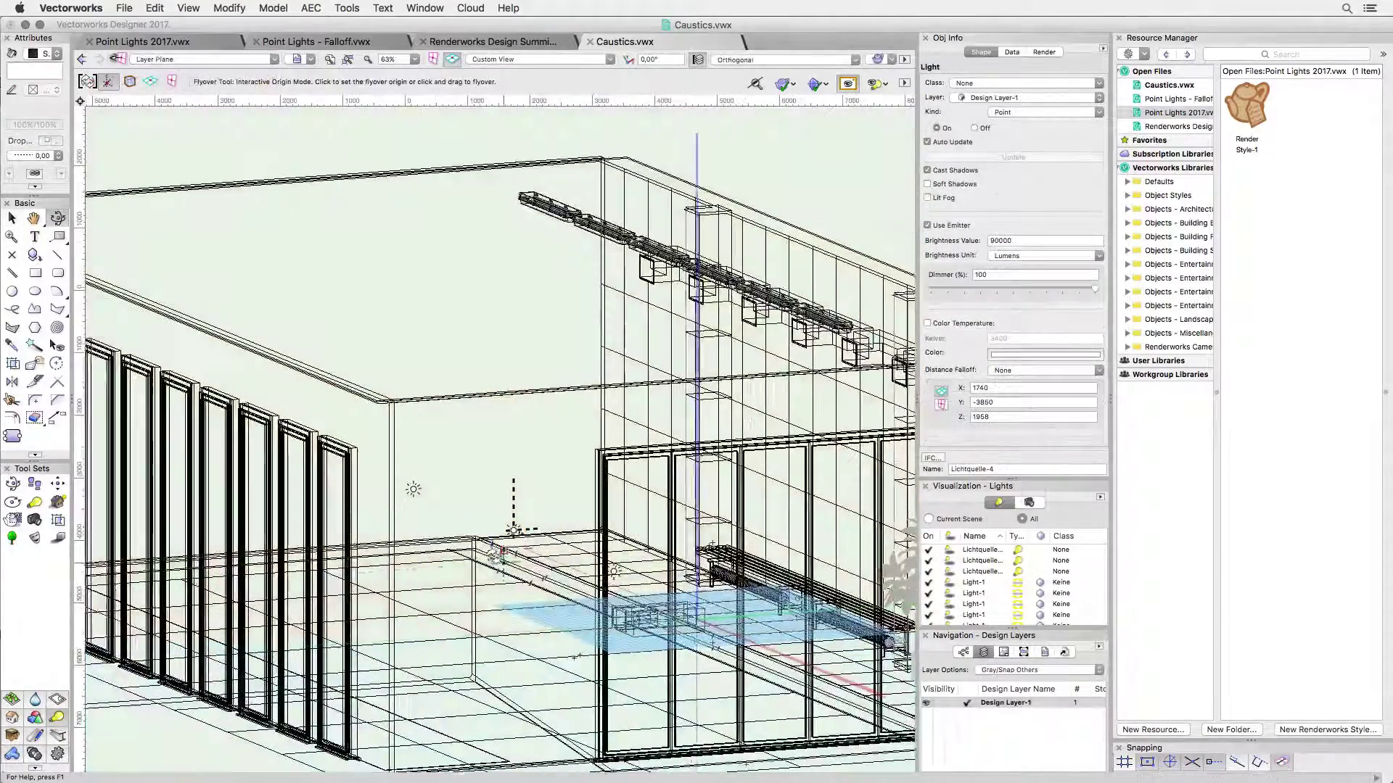
{"action": "scroll", "coordinate": [499, 553], "scroll_direction": "up", "scroll_amount": 5}
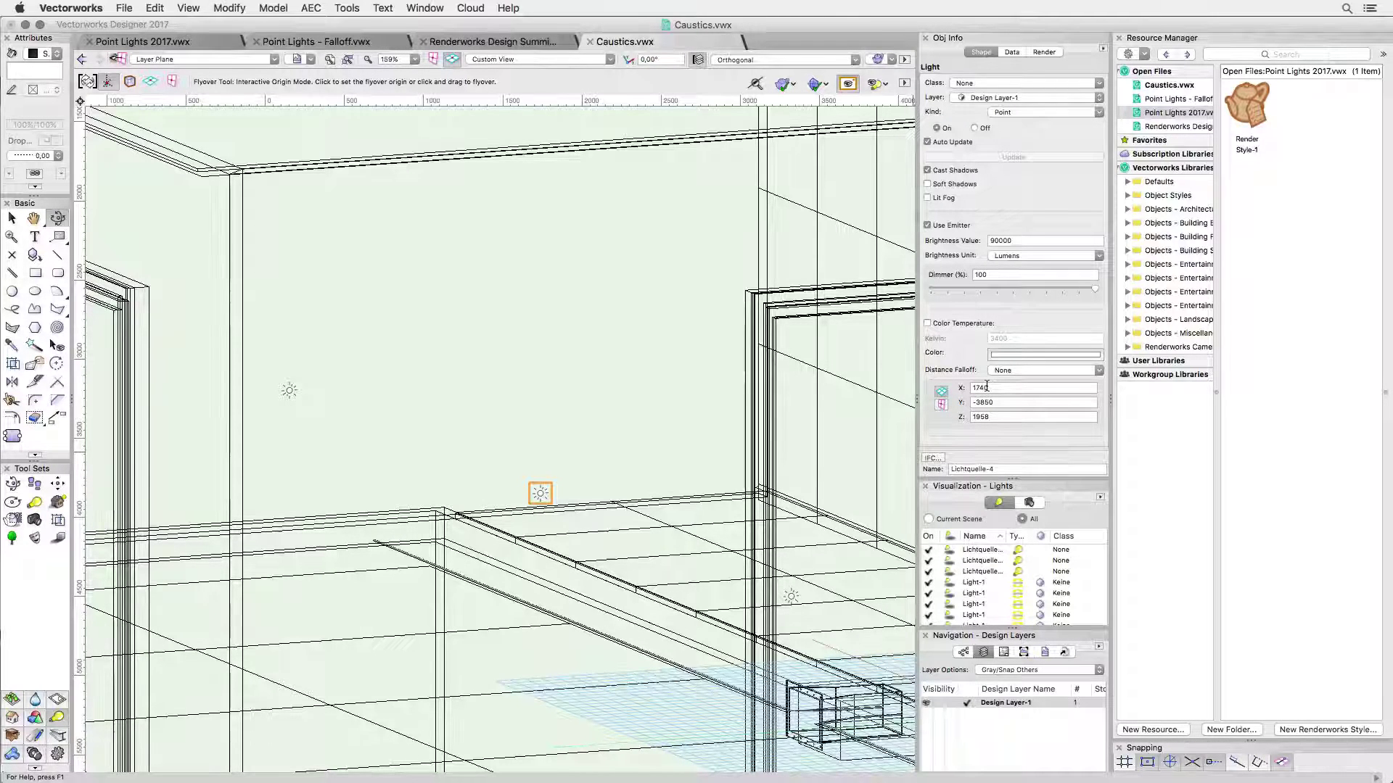
{"action": "scroll", "coordinate": [987, 387], "scroll_direction": "down", "scroll_amount": 1}
{"action": "scroll", "coordinate": [987, 387], "scroll_direction": "down", "scroll_amount": 2}
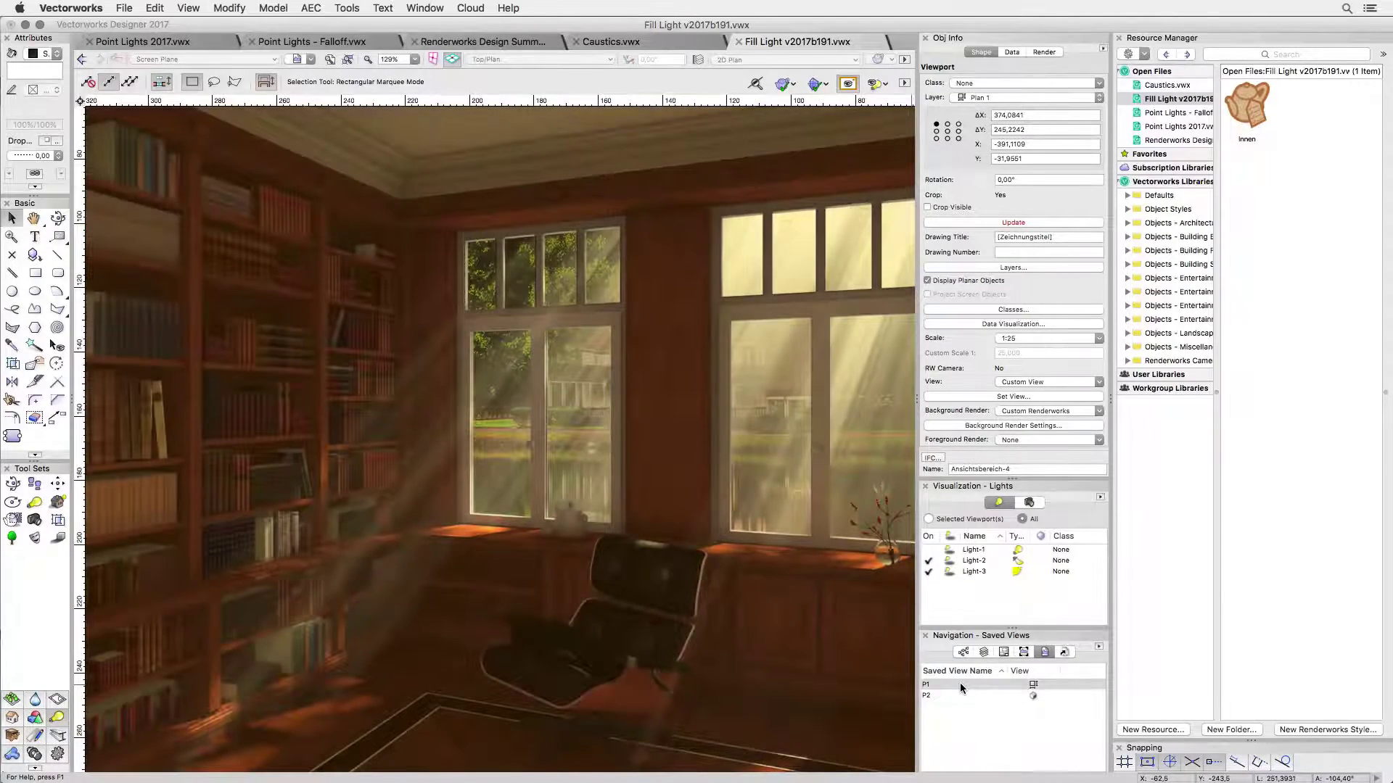
Step: Switch to saved view P2, then back to the rendered P1 view of the library
{"action": "double_click", "coordinate": [959, 695]}
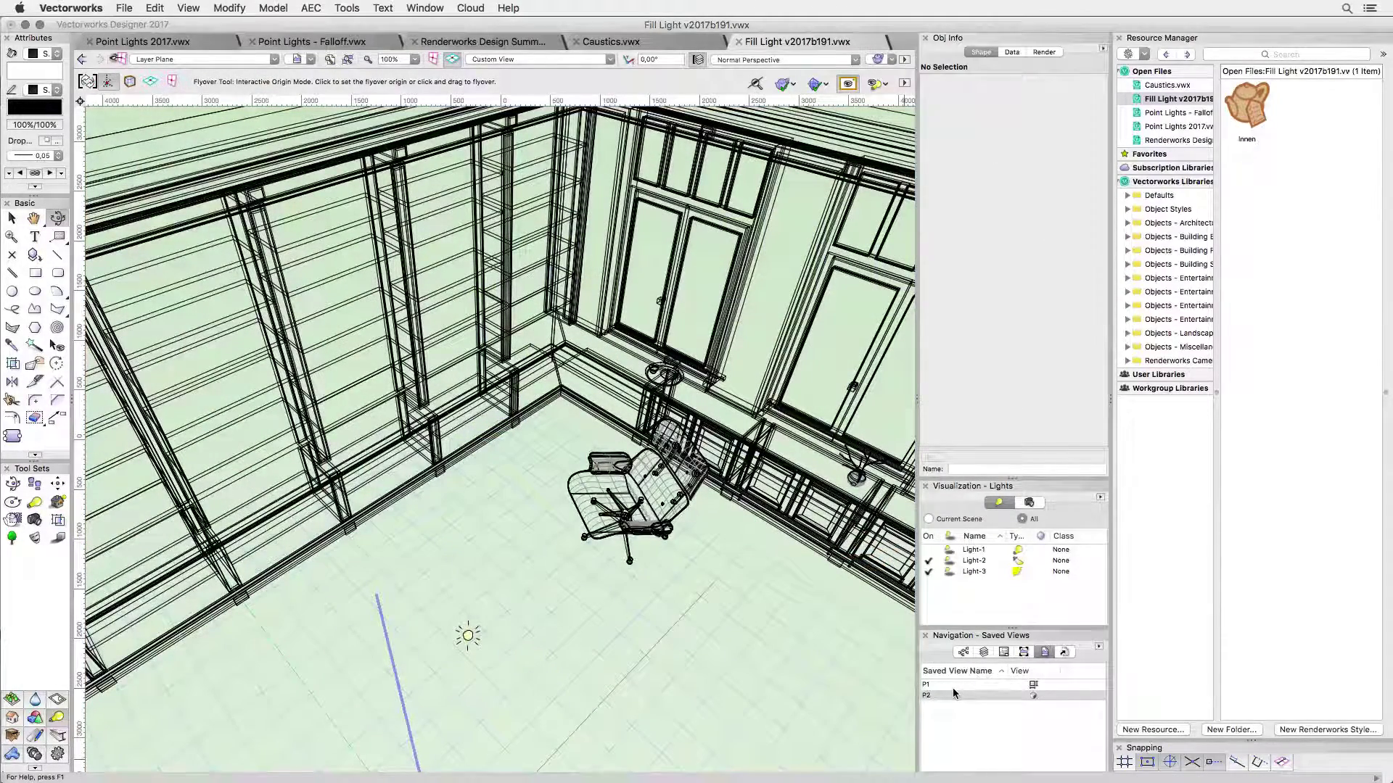
{"action": "double_click", "coordinate": [943, 684]}
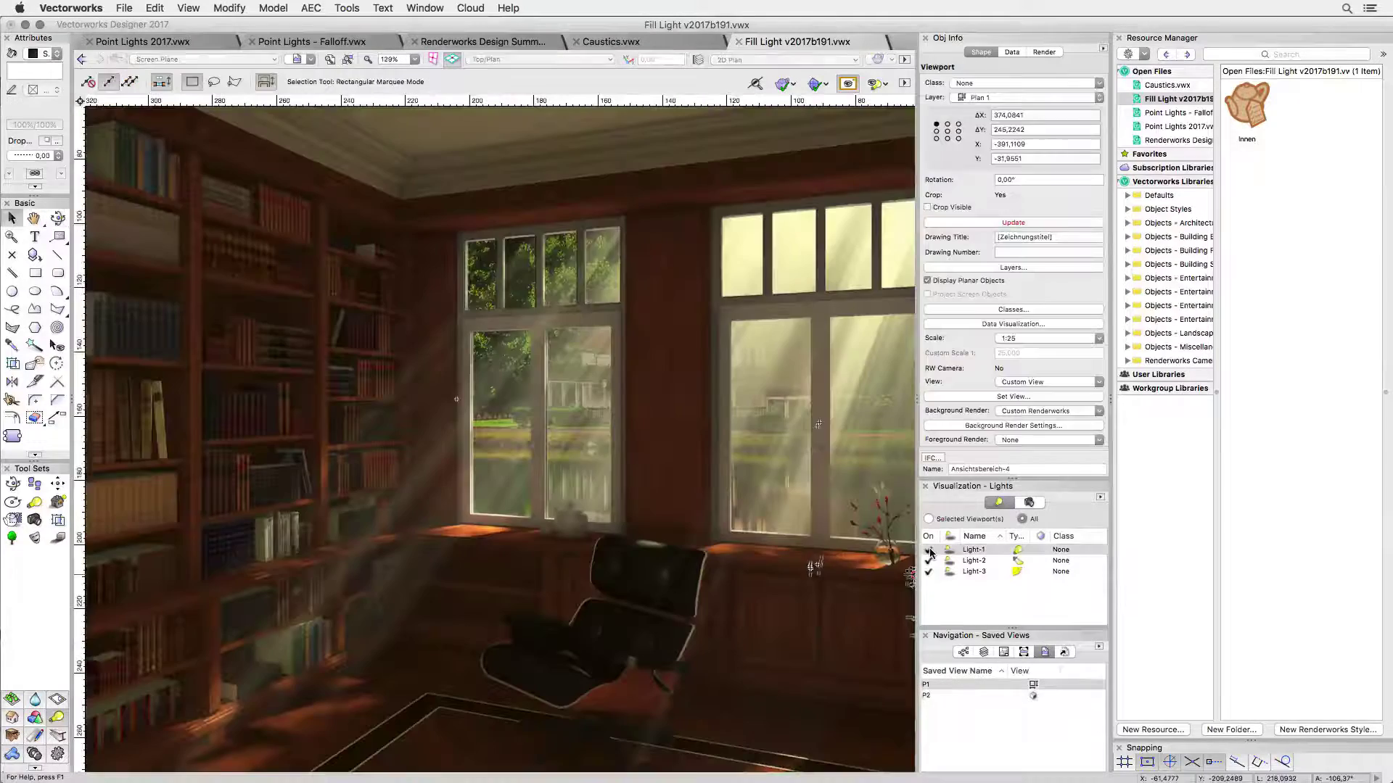